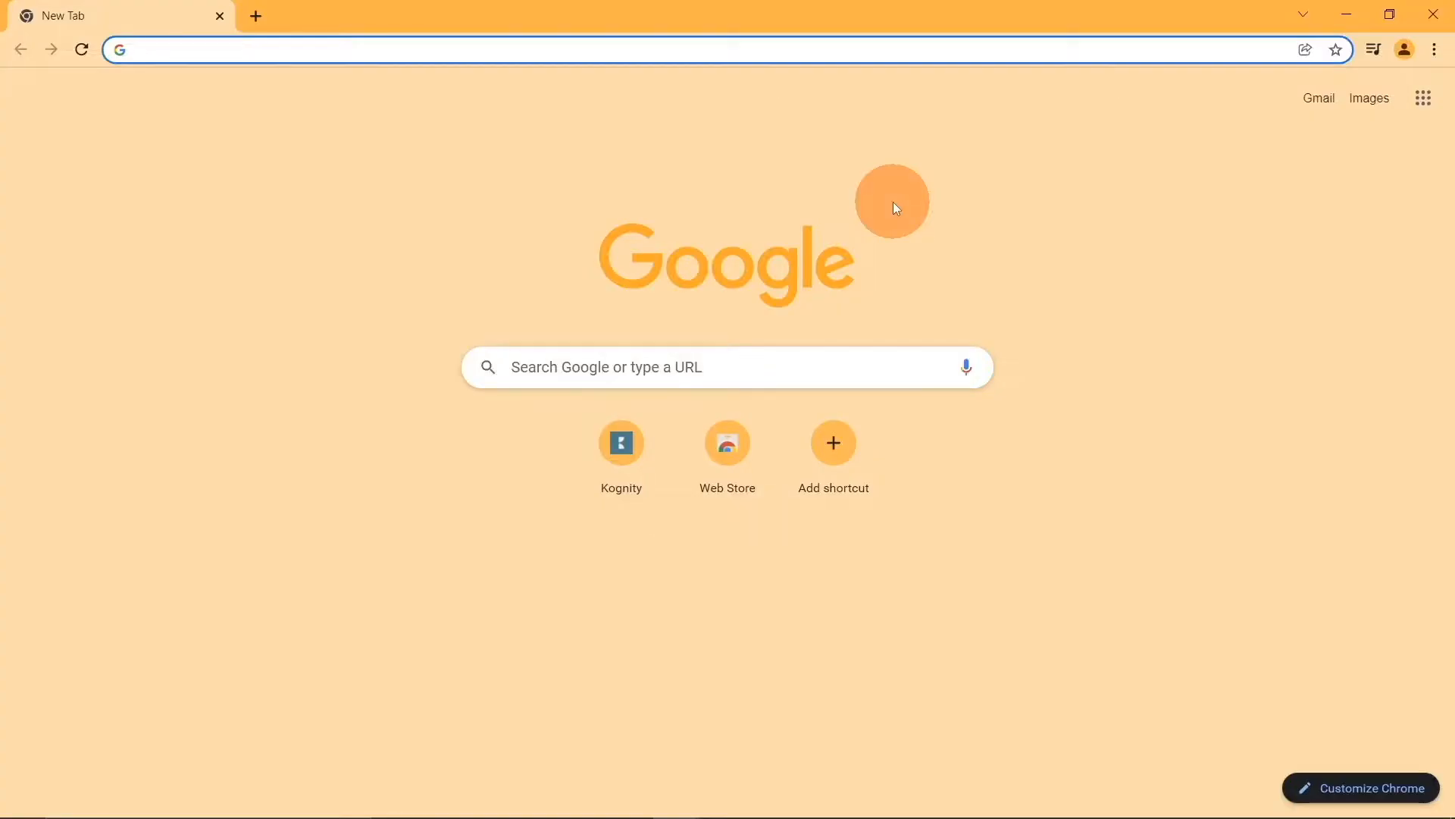
- Open Kognity and log in with the account email and password
{"action": "left_click", "coordinate": [623, 446]}
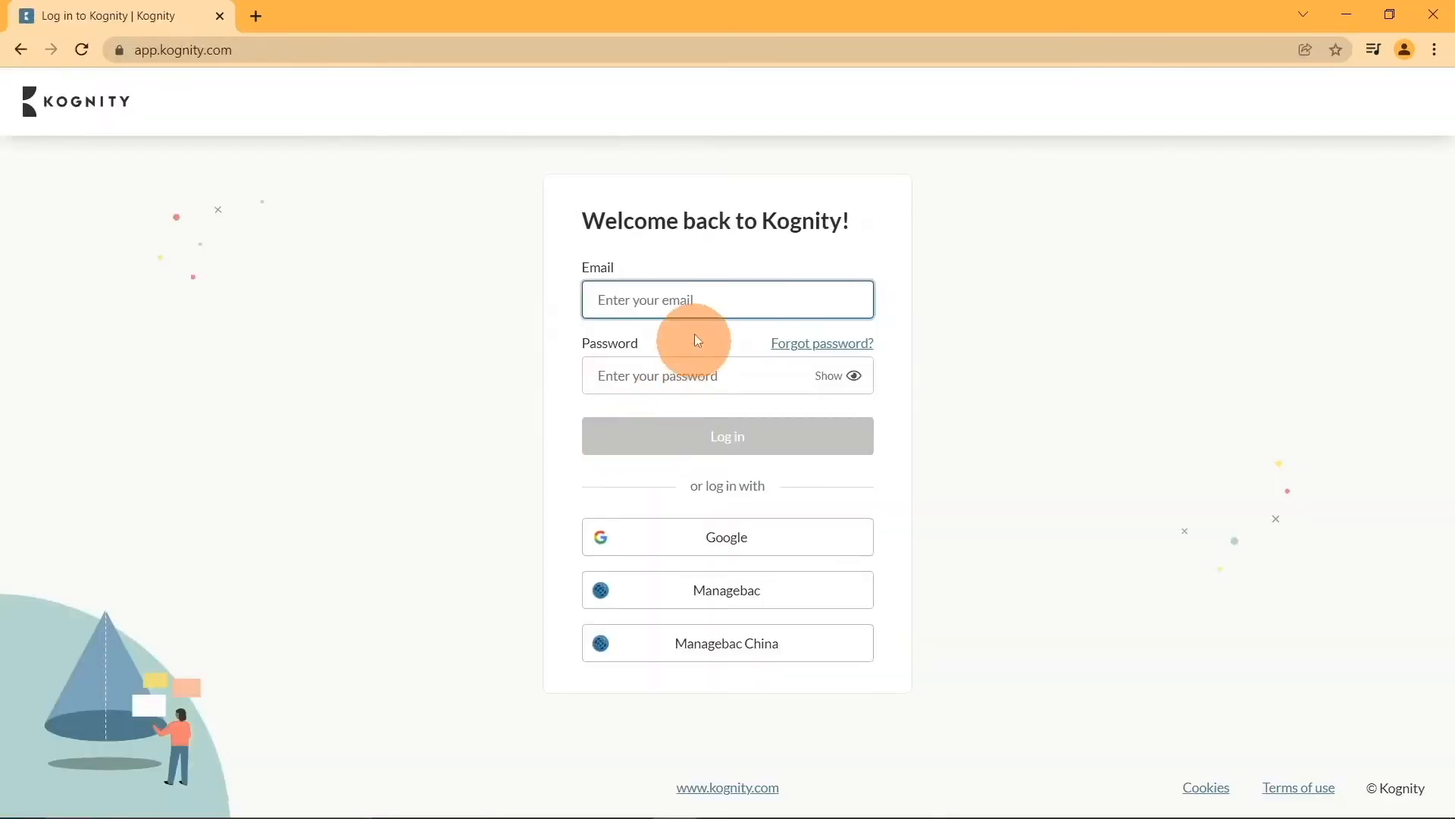
{"action": "left_click", "coordinate": [643, 376]}
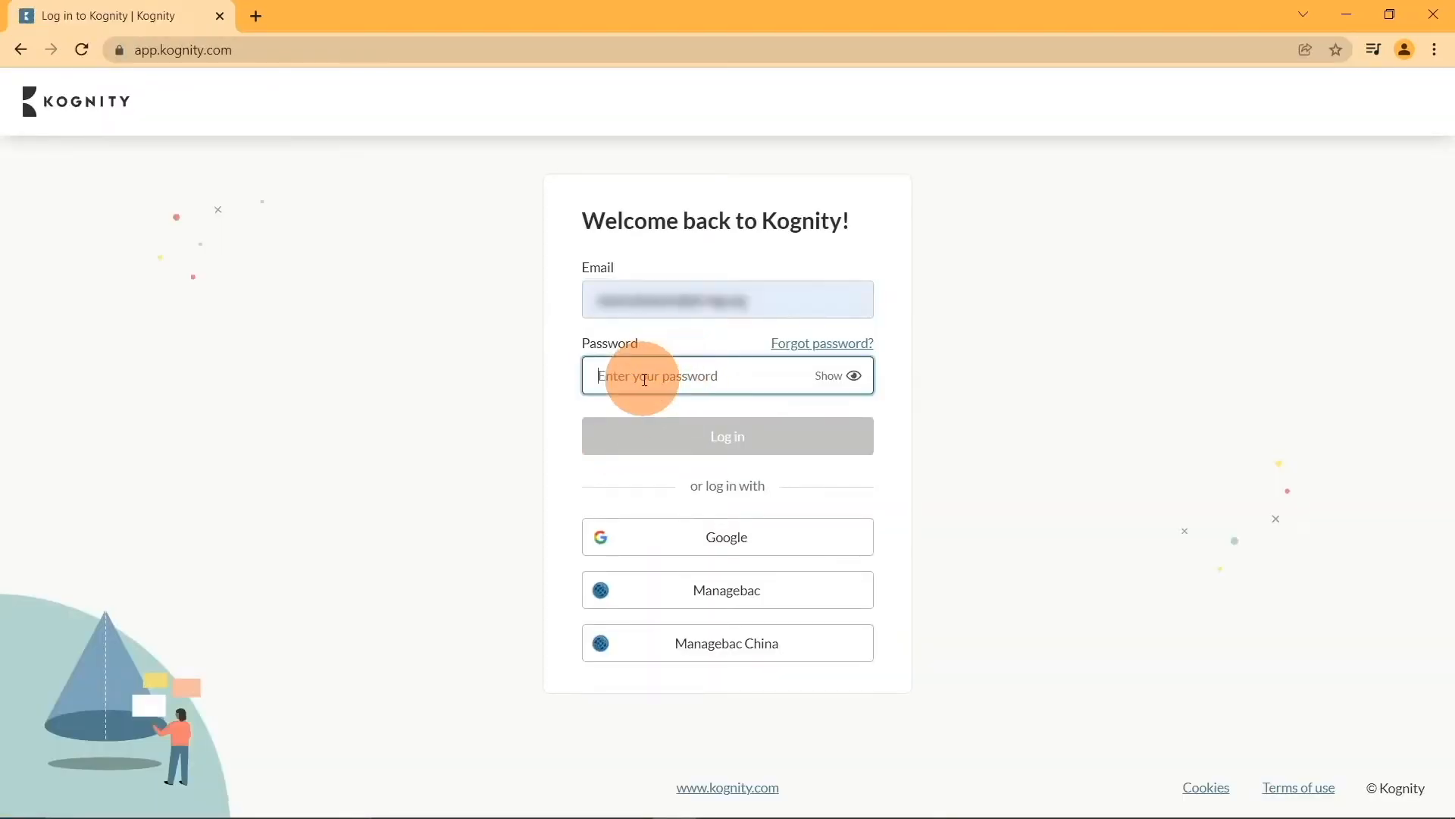
{"action": "key", "text": "ctrl+v"}
{"action": "left_click", "coordinate": [769, 295]}
{"action": "left_click", "coordinate": [720, 372]}
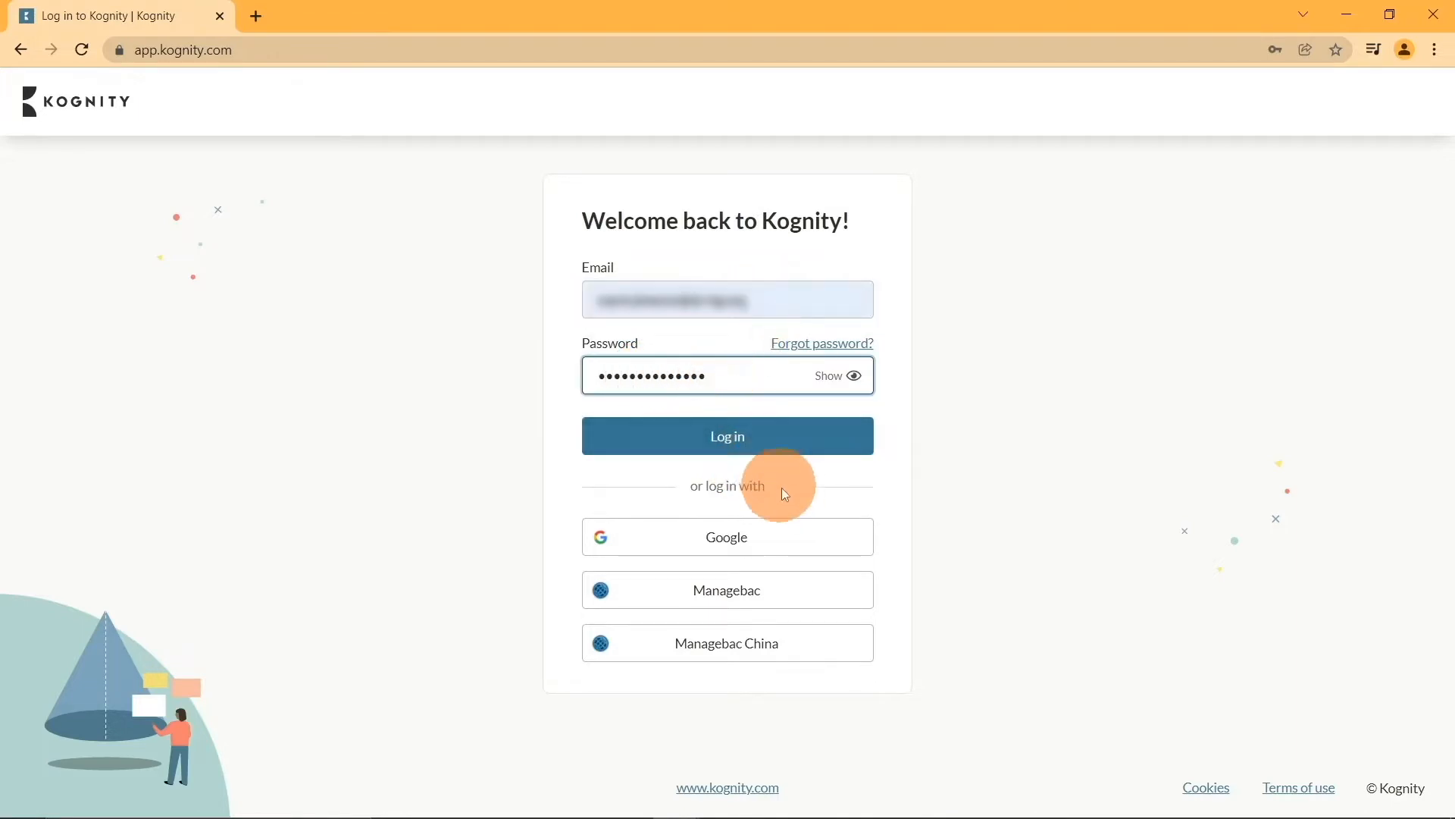
{"action": "left_click", "coordinate": [749, 442]}
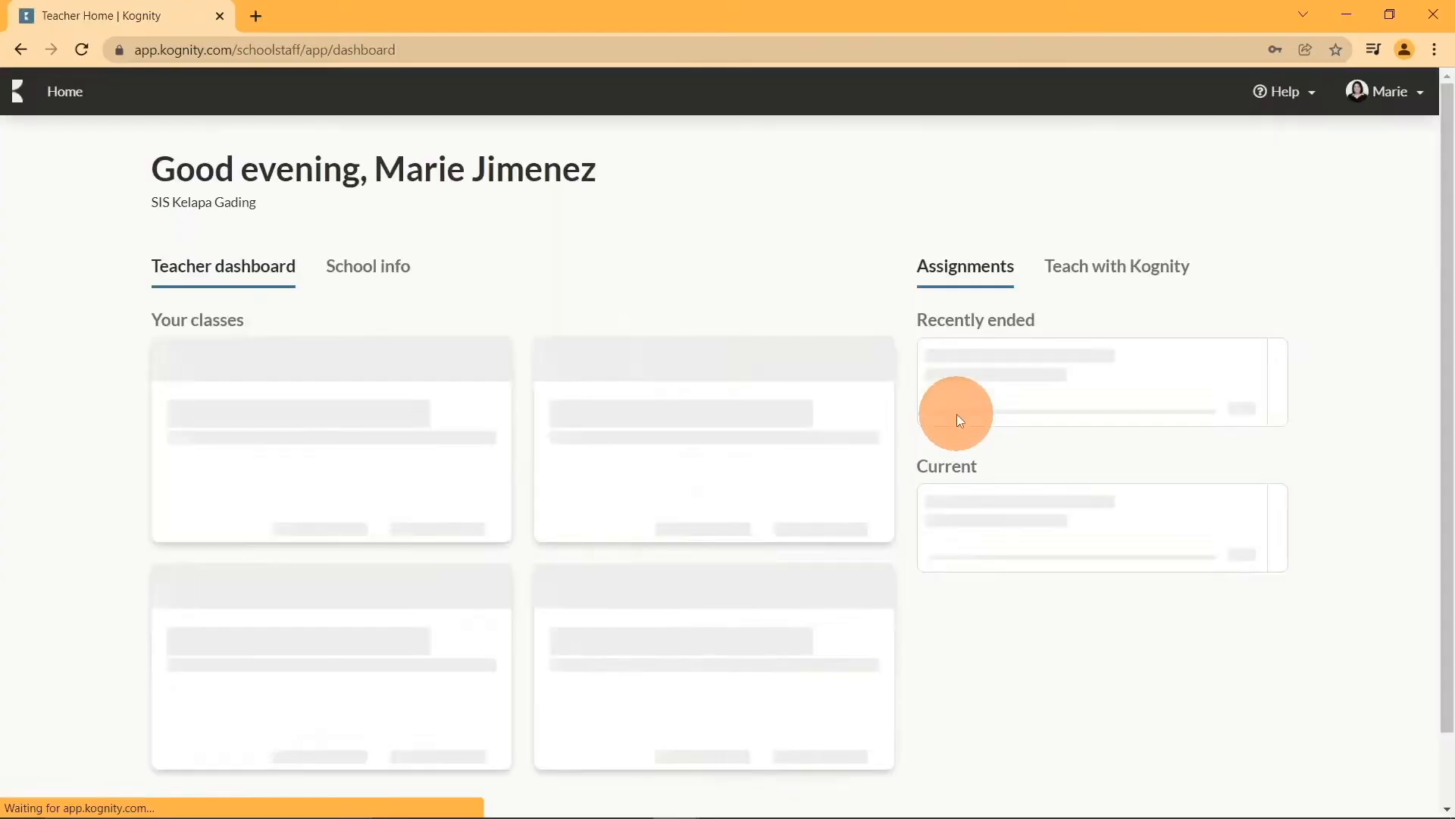
- Open the Number systems subtopic of Data representation in the textbook for 2022 IGCSE Comp Sci [B] - Sec 4
{"action": "scroll", "coordinate": [920, 364], "scroll_direction": "down", "scroll_amount": 2}
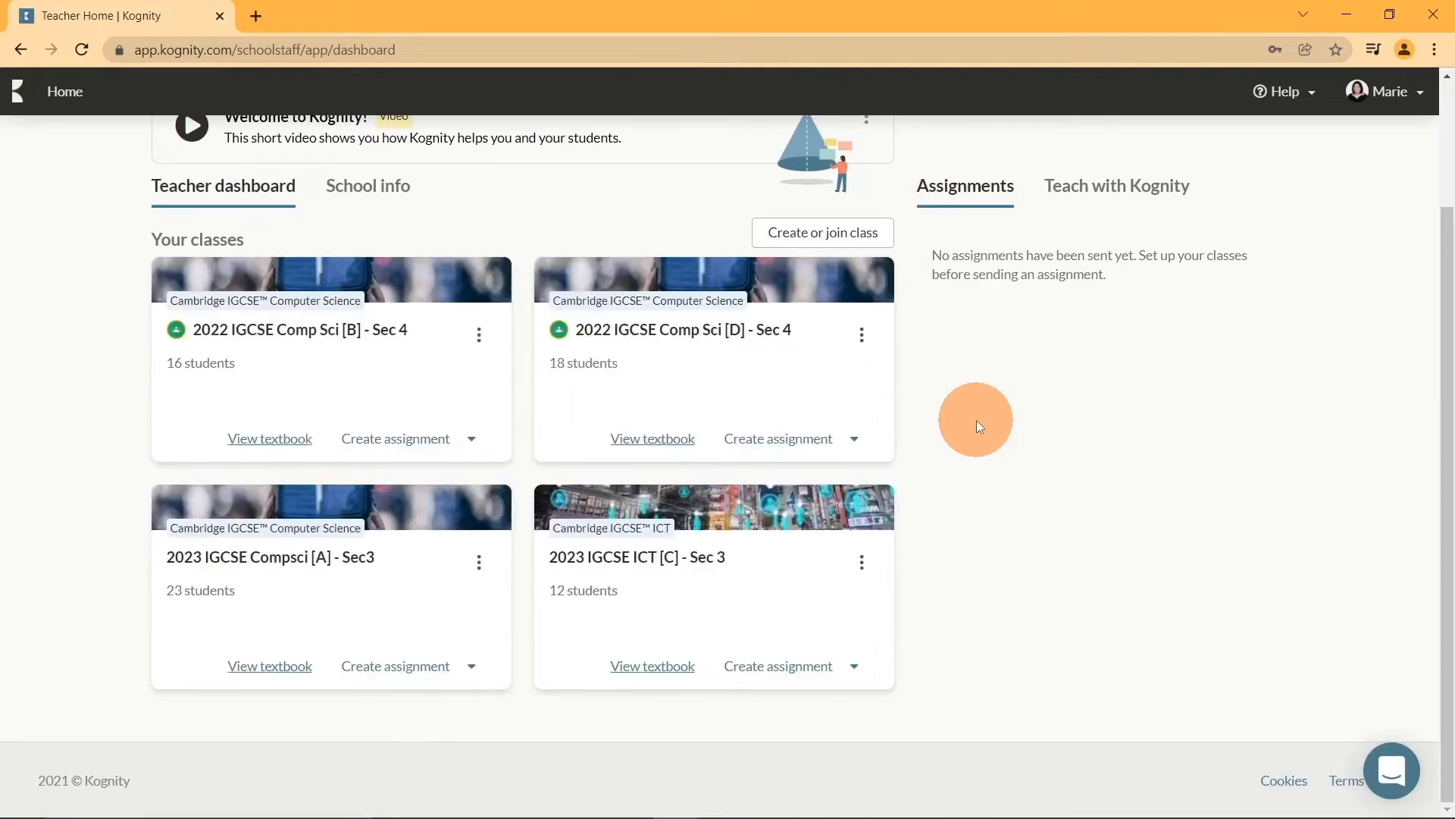
{"action": "left_click", "coordinate": [254, 432]}
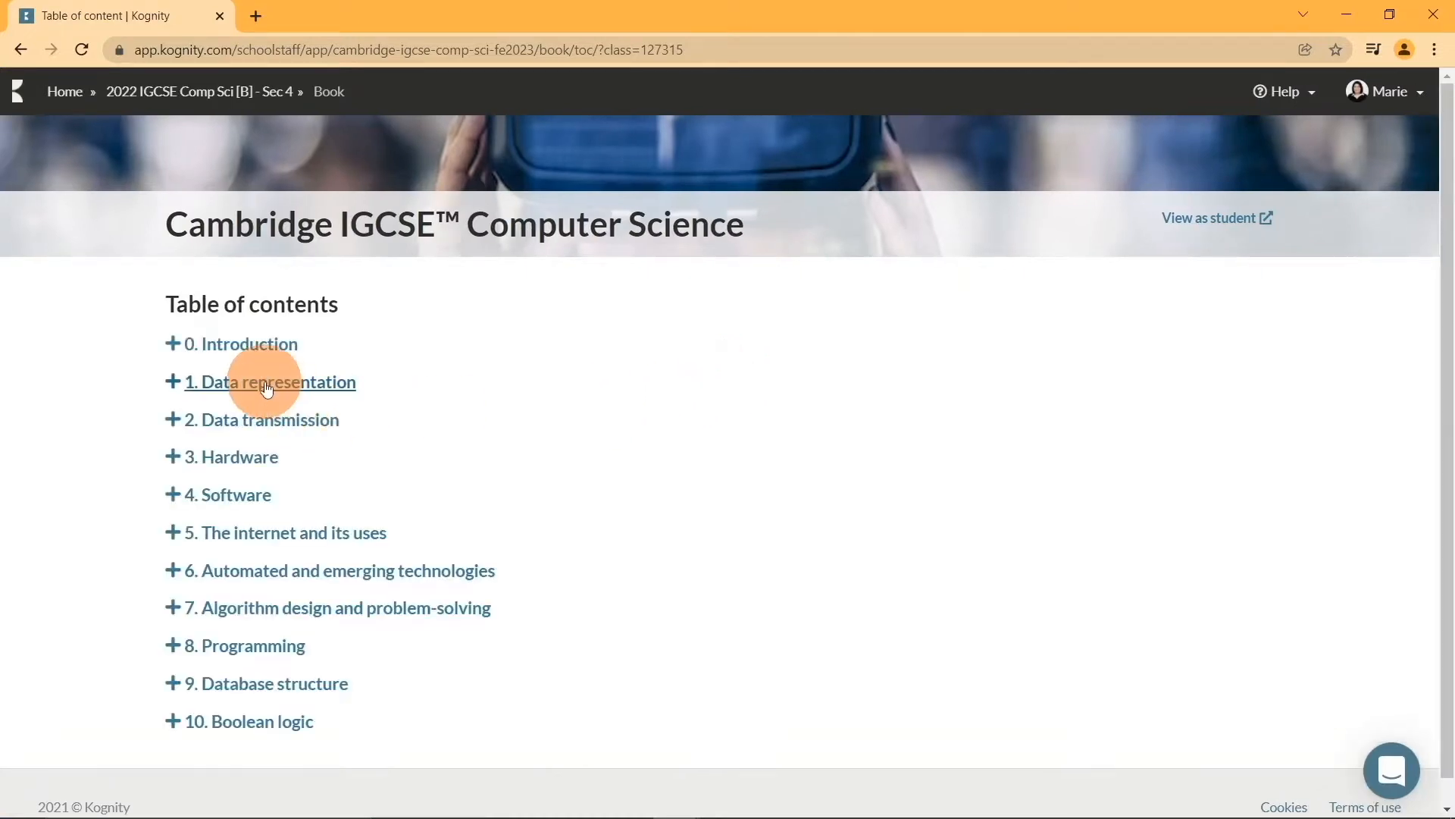
{"action": "left_click", "coordinate": [277, 383]}
{"action": "left_click", "coordinate": [266, 410]}
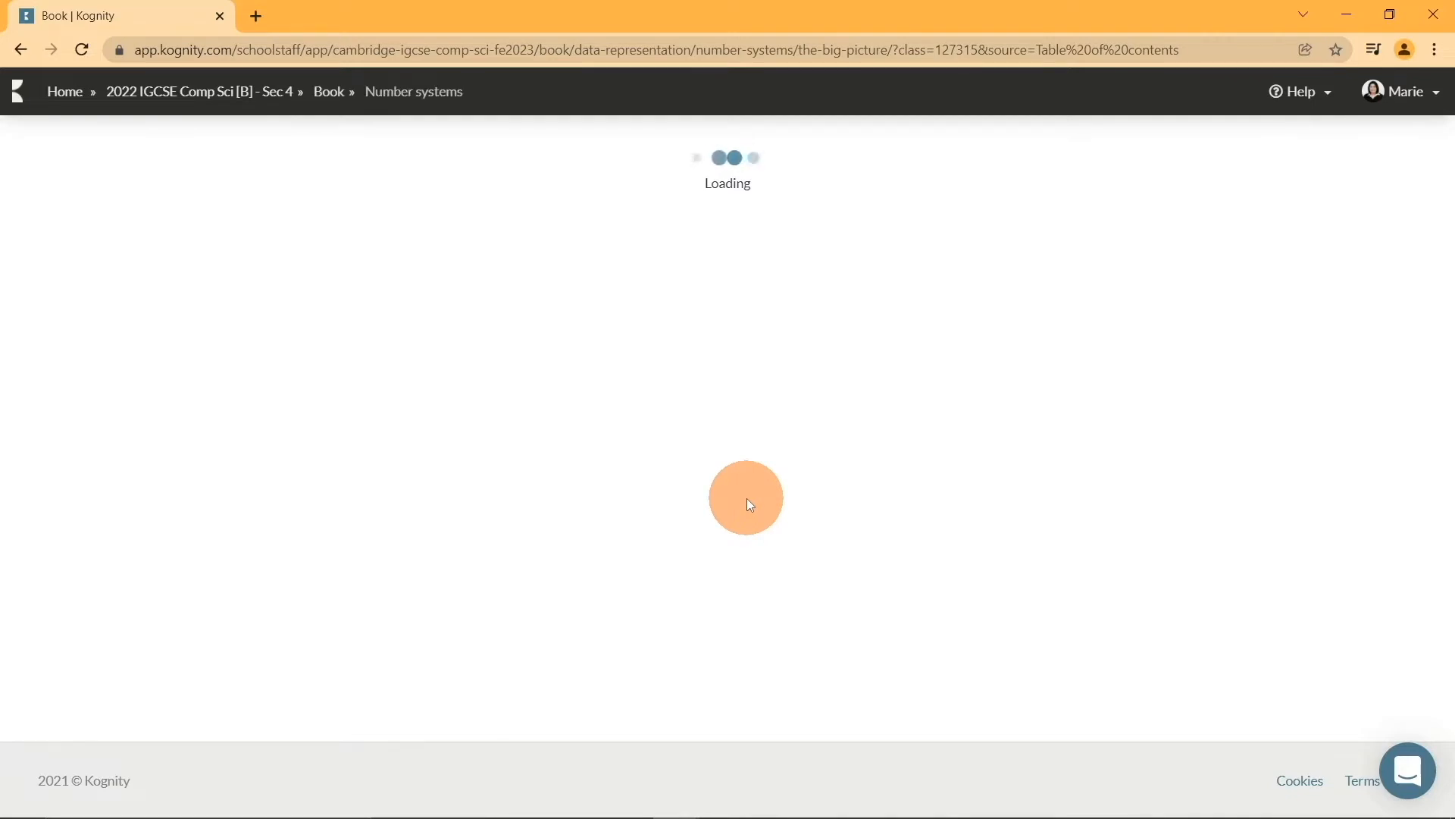
- Read through section 1.1.1 What is binary? and show its three section questions with their answers
{"action": "scroll", "coordinate": [748, 498], "scroll_direction": "down", "scroll_amount": 2}
{"action": "scroll", "coordinate": [749, 506], "scroll_direction": "down", "scroll_amount": 20}
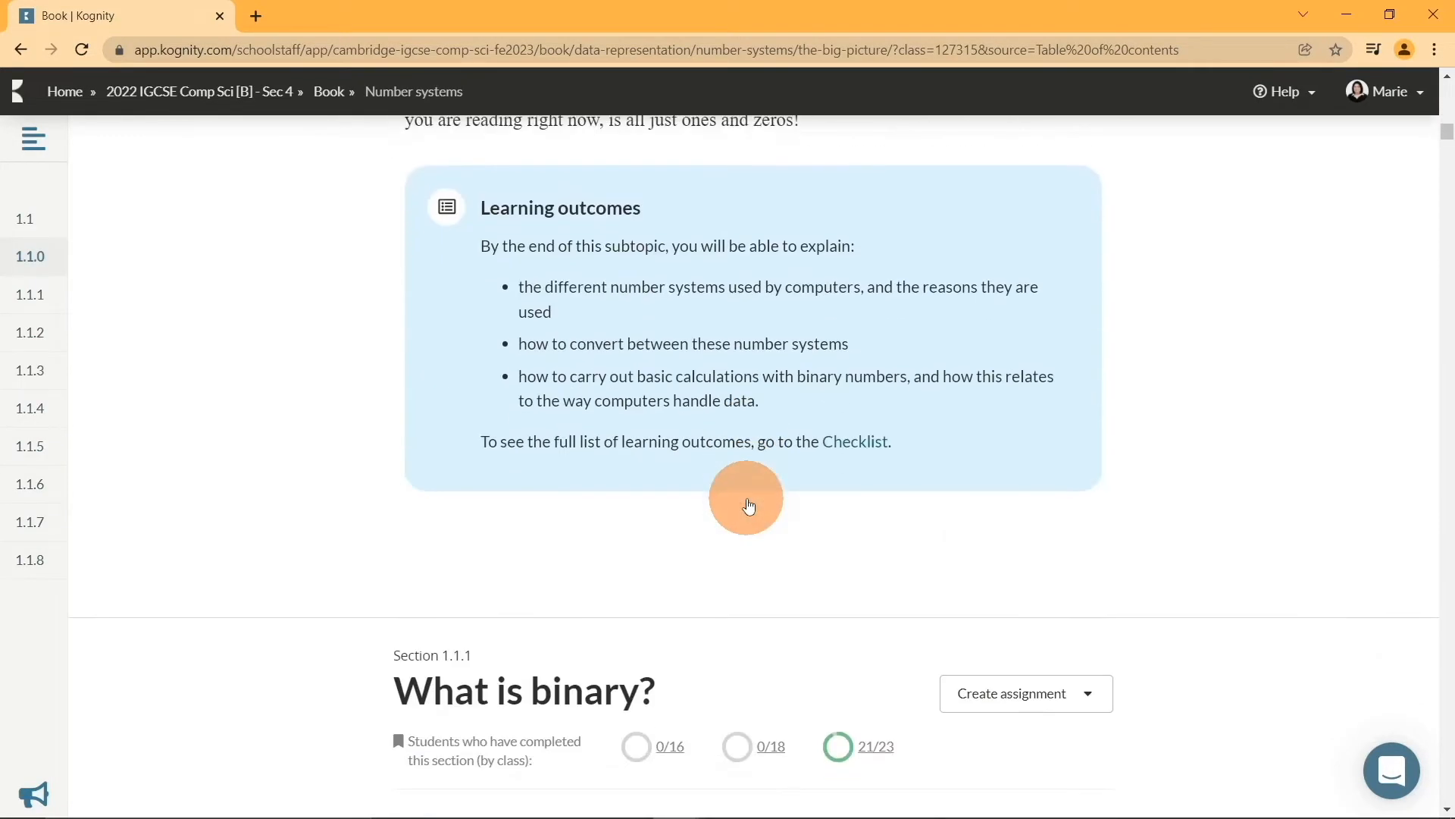
{"action": "scroll", "coordinate": [746, 503], "scroll_direction": "down", "scroll_amount": 20}
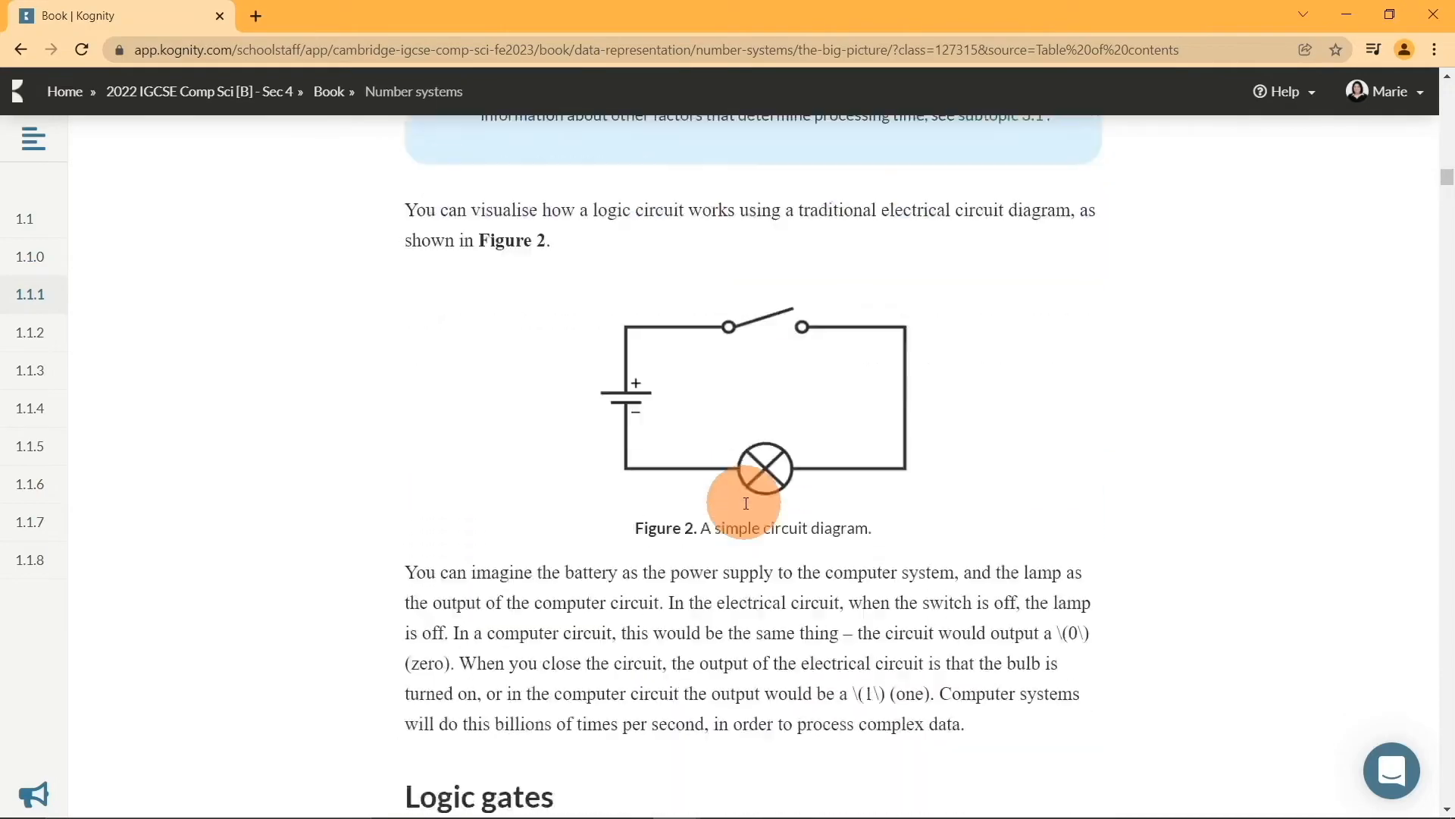
{"action": "scroll", "coordinate": [728, 520], "scroll_direction": "down", "scroll_amount": 19}
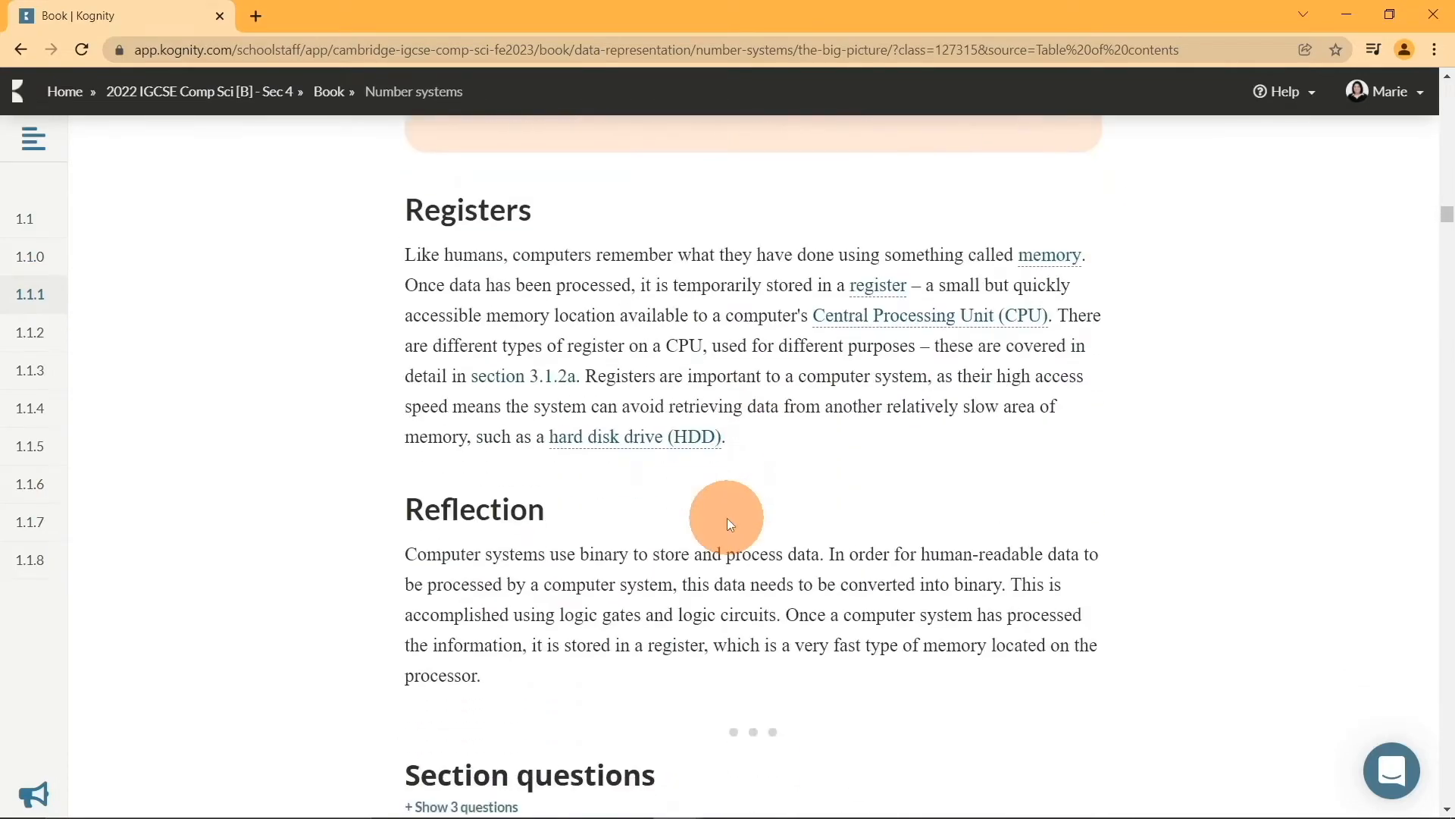
{"action": "left_click", "coordinate": [430, 434]}
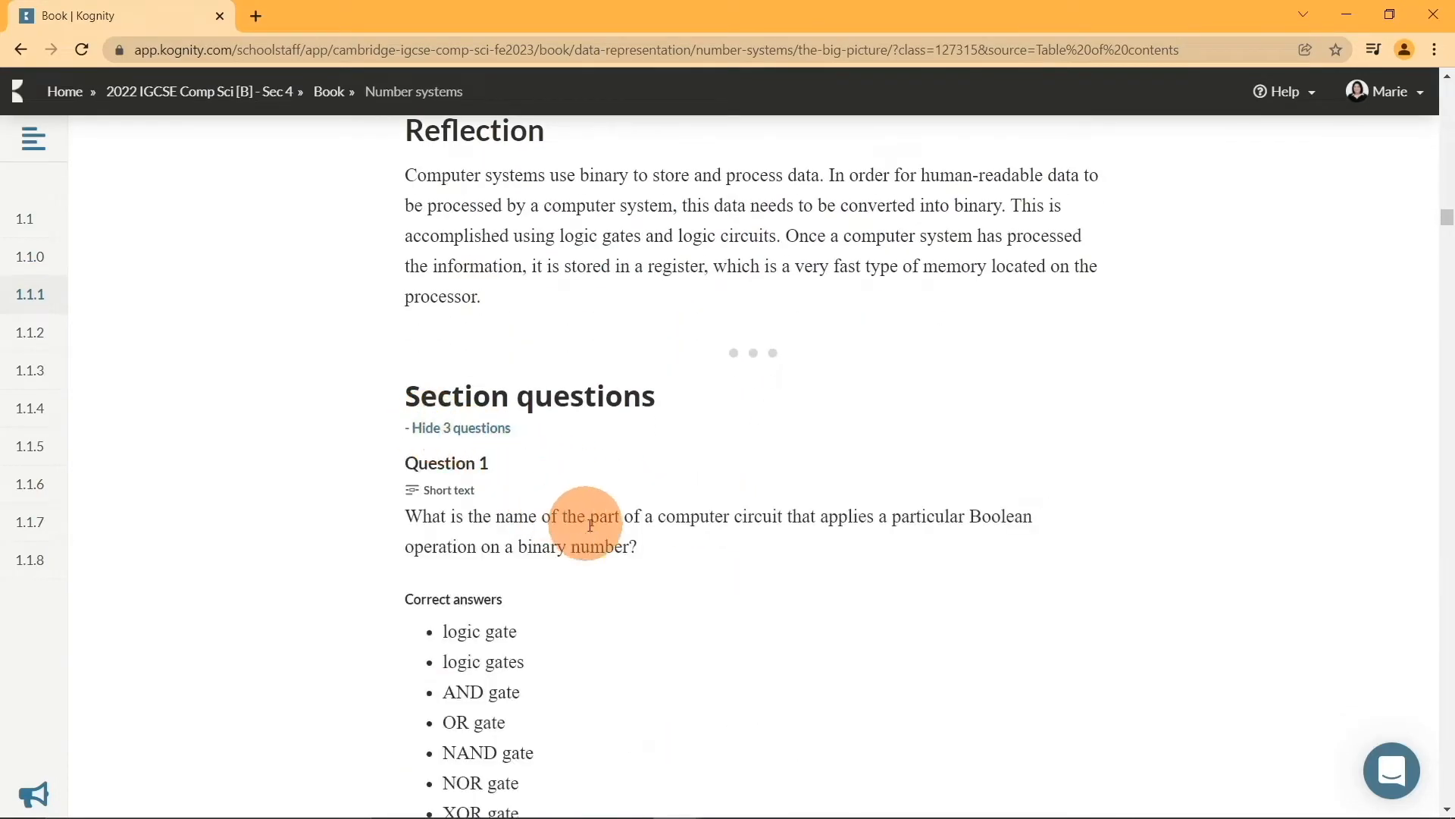
{"action": "scroll", "coordinate": [591, 516], "scroll_direction": "down", "scroll_amount": 4}
{"action": "scroll", "coordinate": [594, 520], "scroll_direction": "down", "scroll_amount": 5}
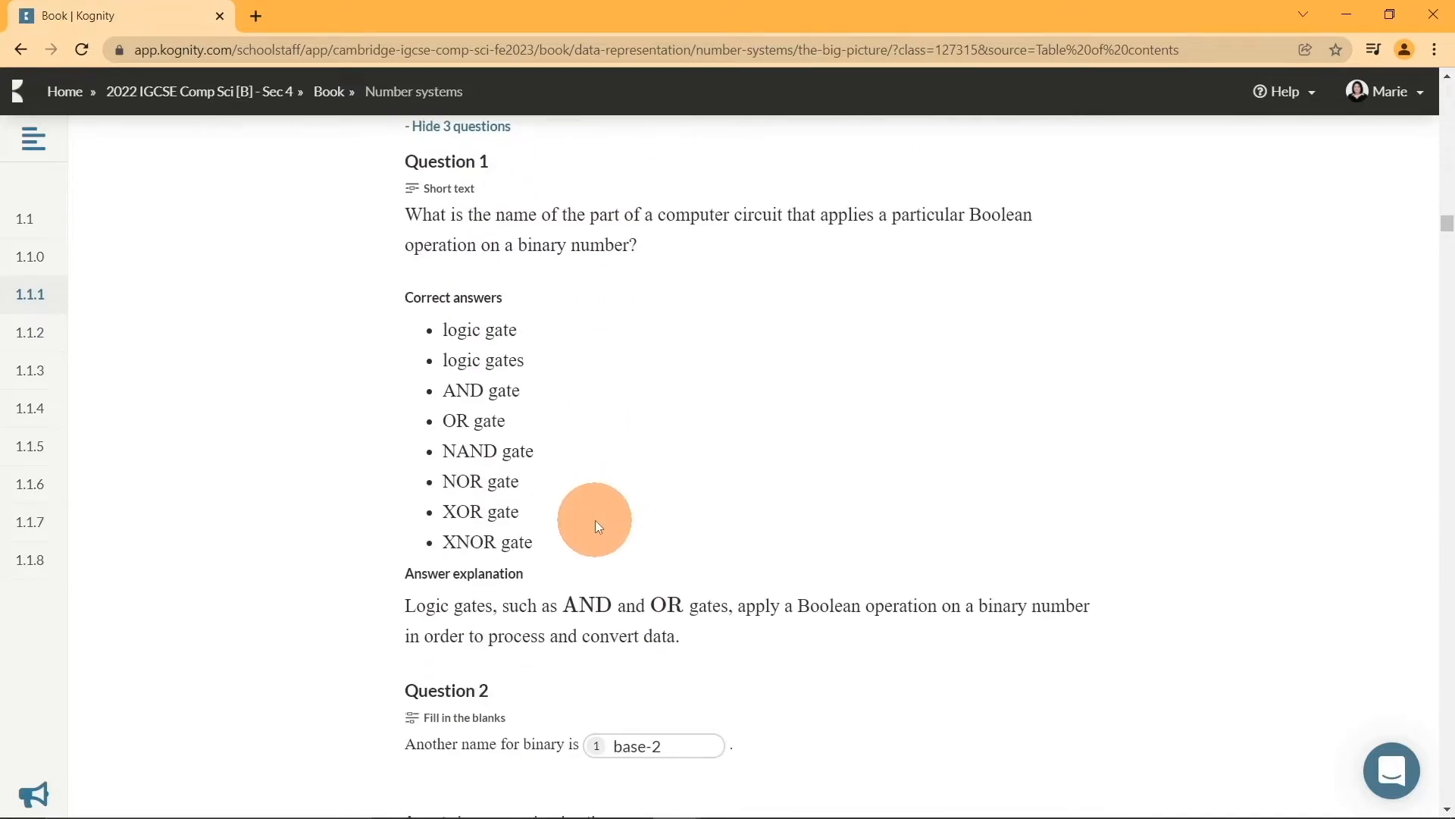
{"action": "scroll", "coordinate": [594, 521], "scroll_direction": "down", "scroll_amount": 14}
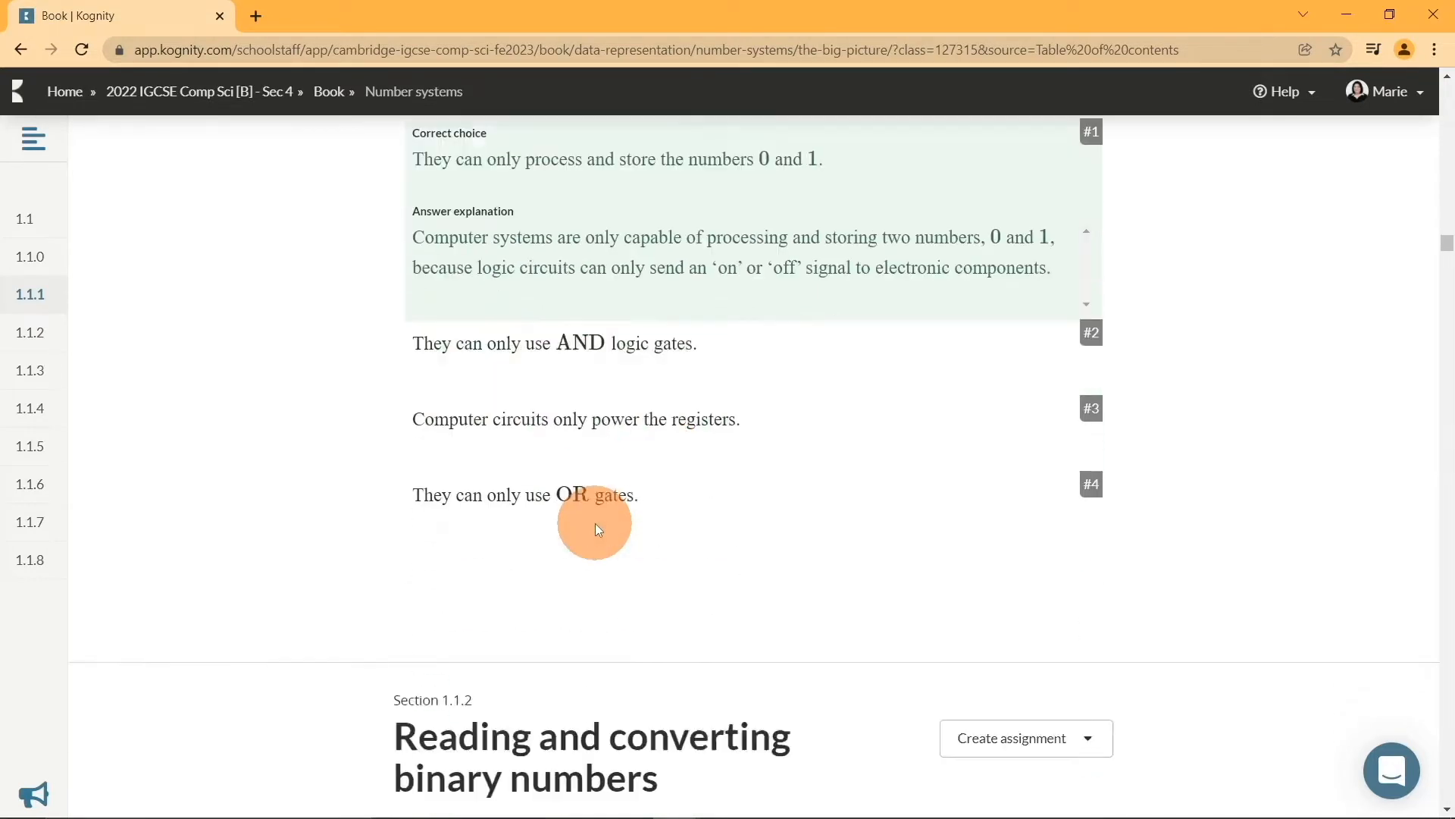
- Check the class completion figures for section 1.1.2 Reading and converting binary numbers
{"action": "scroll", "coordinate": [750, 621], "scroll_direction": "down", "scroll_amount": 4}
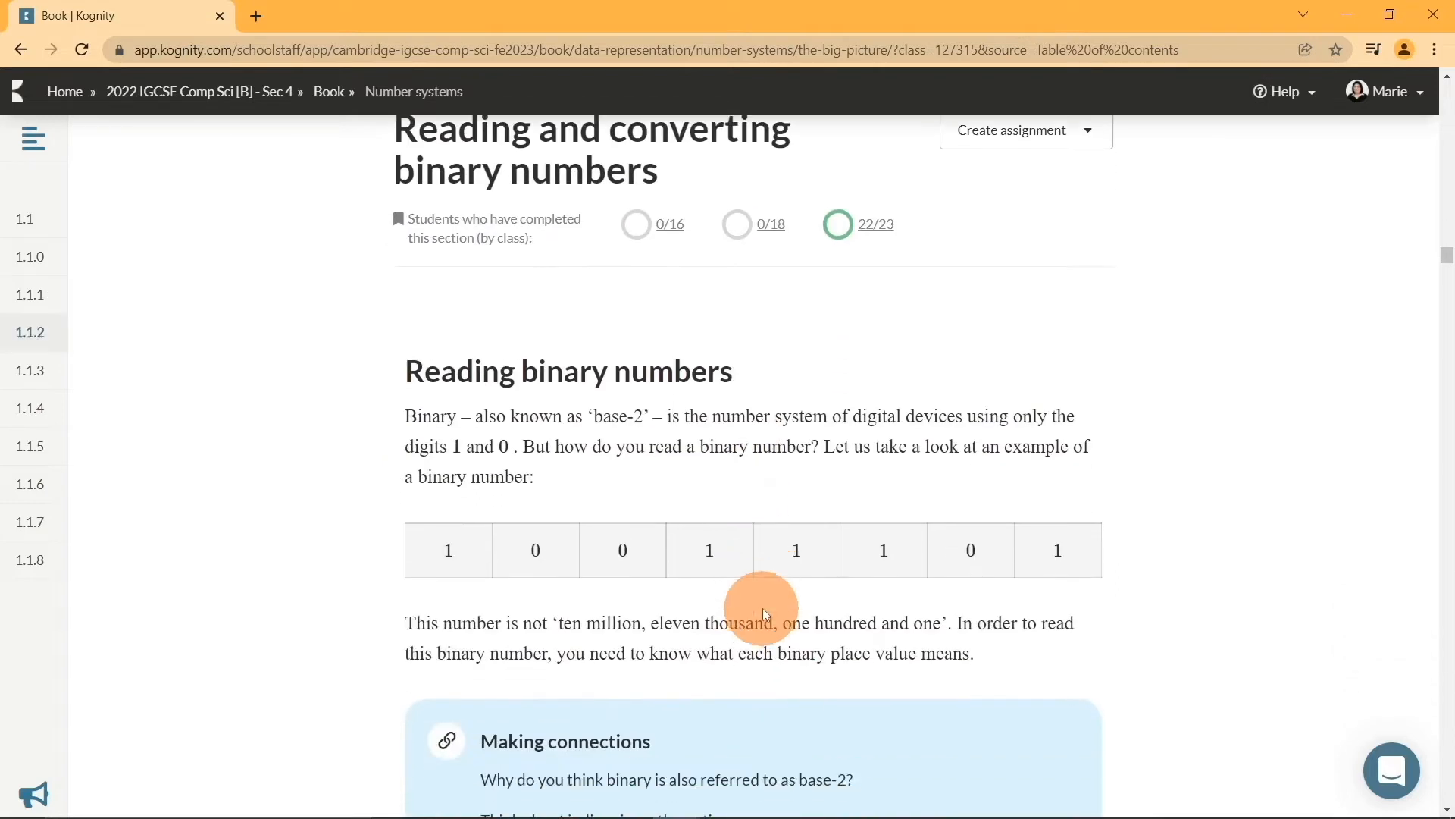
{"action": "scroll", "coordinate": [762, 603], "scroll_direction": "up", "scroll_amount": 1}
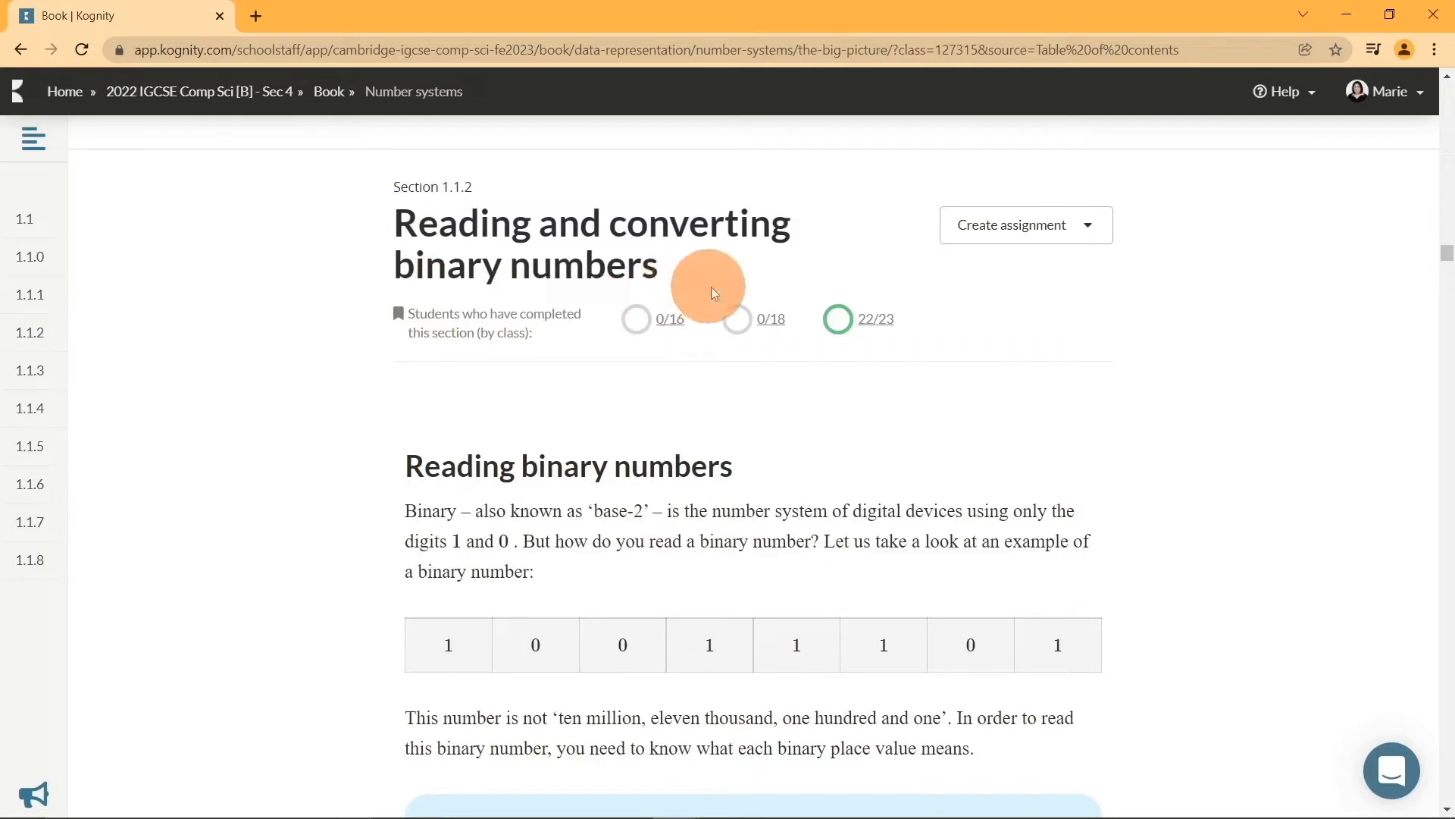
{"action": "left_click", "coordinate": [850, 321]}
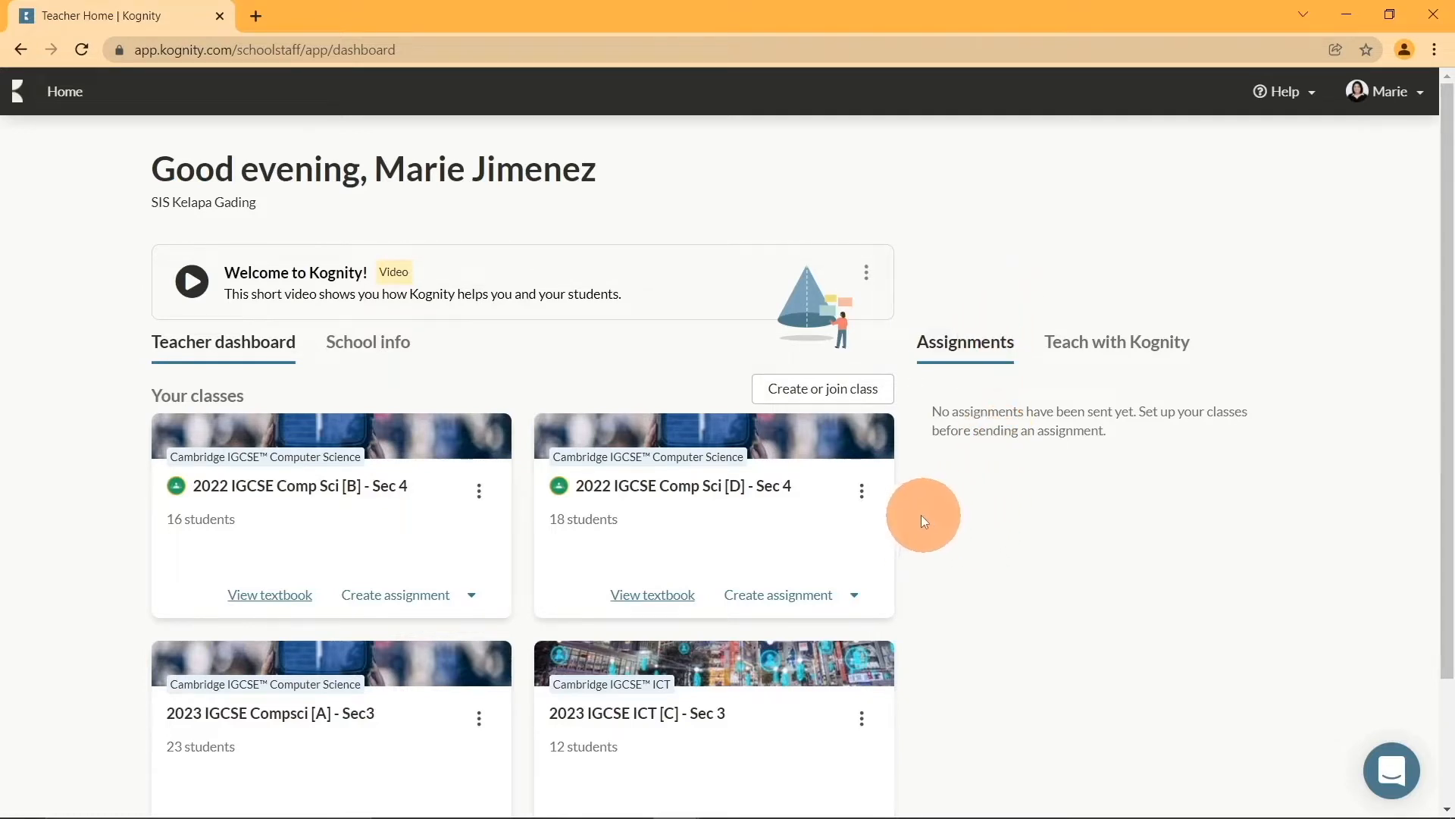
- Create a reading assignment for 2022 IGCSE Comp Sci [B] - Sec 4 with sections 1.1.0, 1.1.1 and 1.1.2
{"action": "left_click", "coordinate": [467, 594]}
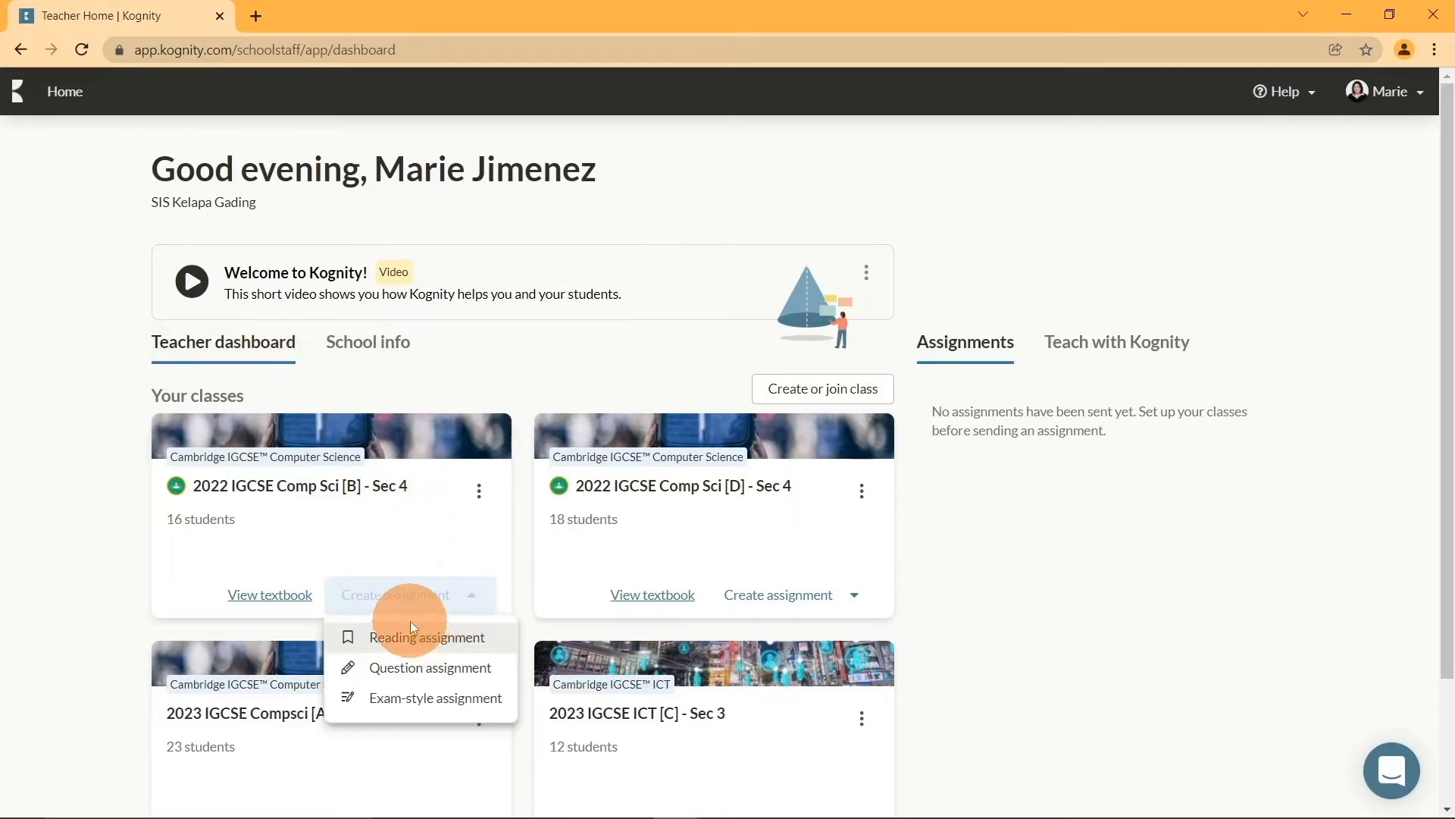
{"action": "left_click", "coordinate": [401, 639]}
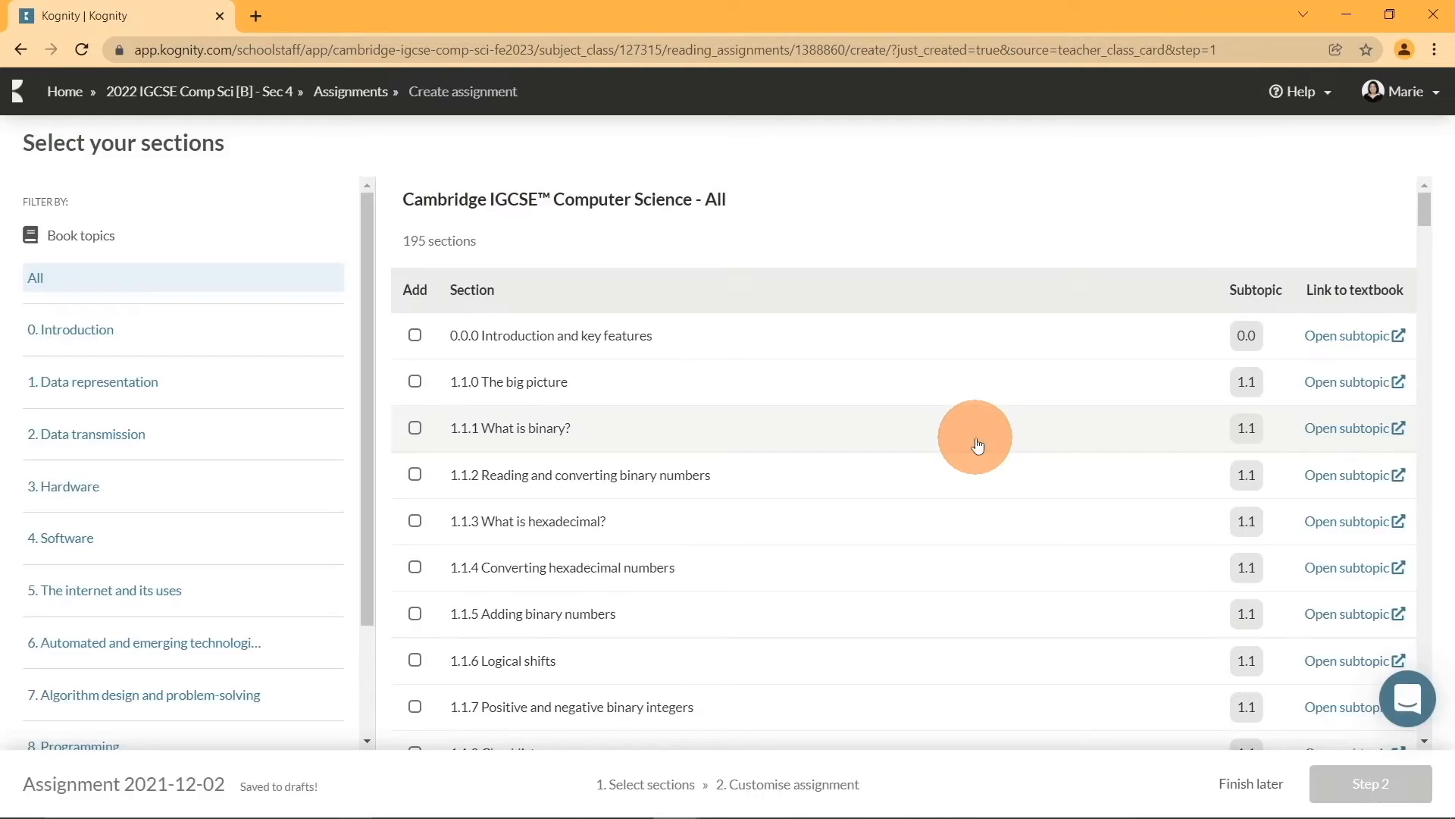
{"action": "left_click", "coordinate": [415, 381]}
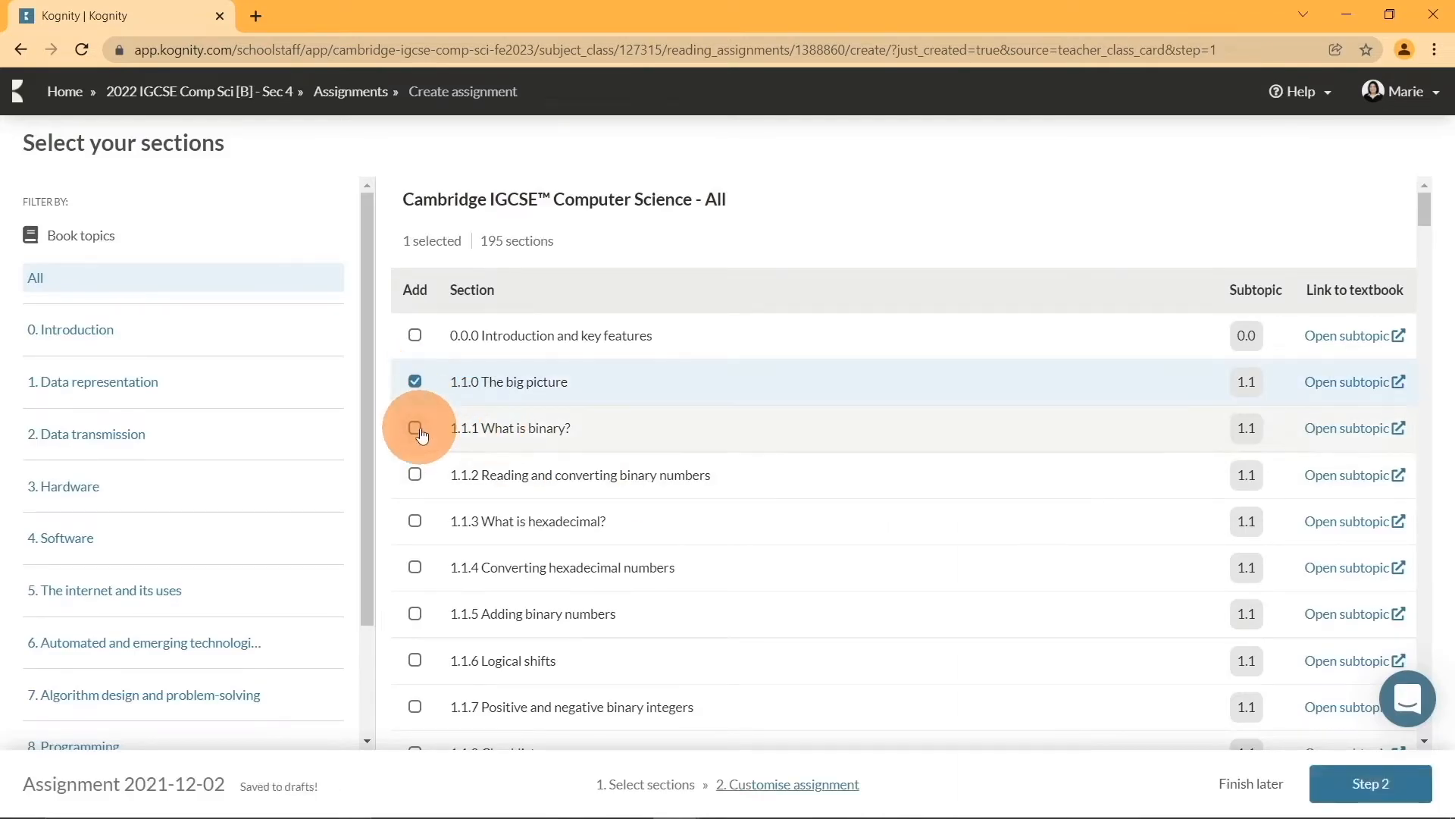
{"action": "left_click", "coordinate": [414, 428]}
{"action": "left_click", "coordinate": [415, 475]}
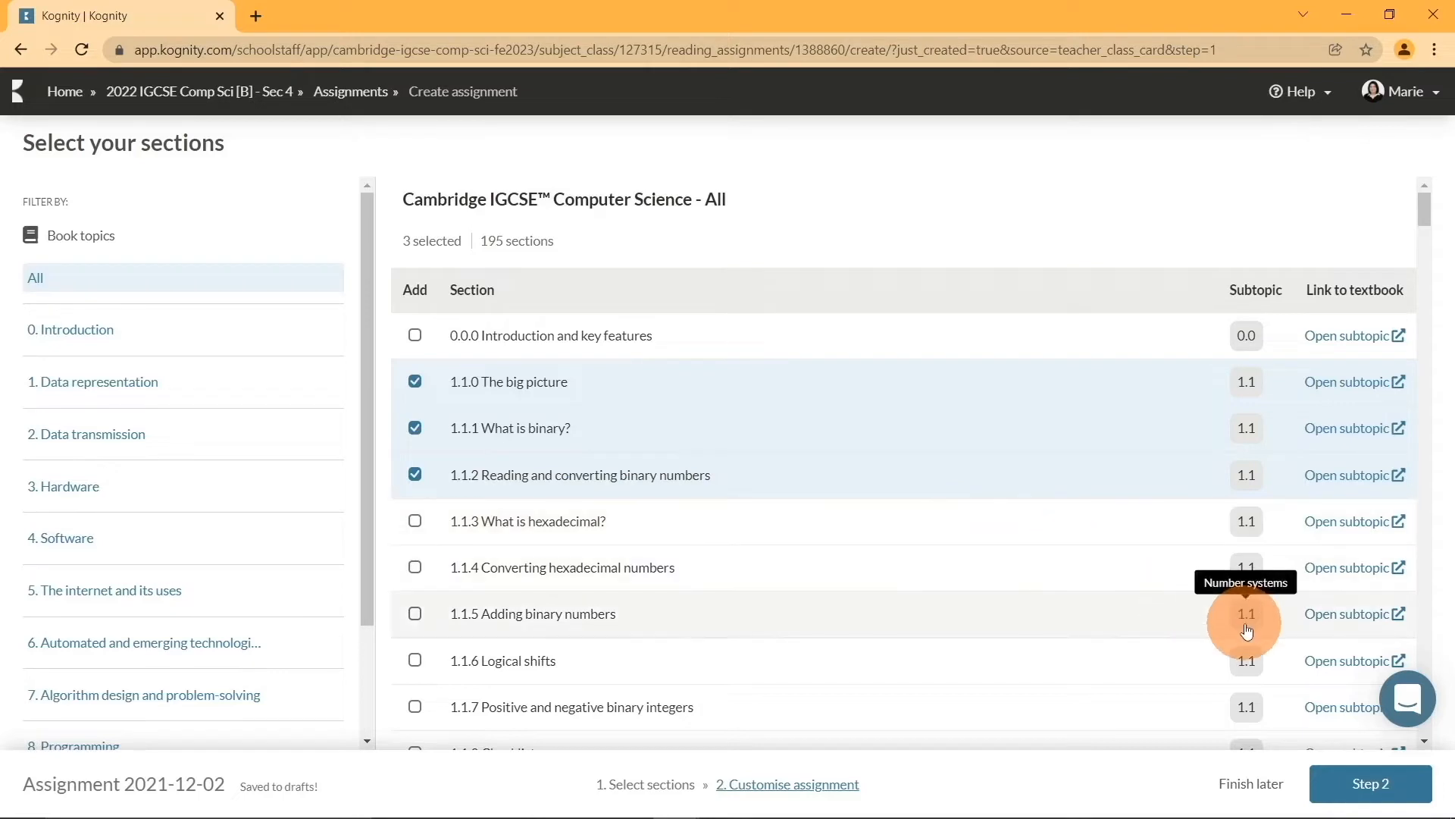
- Continue to customising the reading assignment, look over its name, instructions and deadline, and choose to review and schedule it
{"action": "left_click", "coordinate": [1360, 785]}
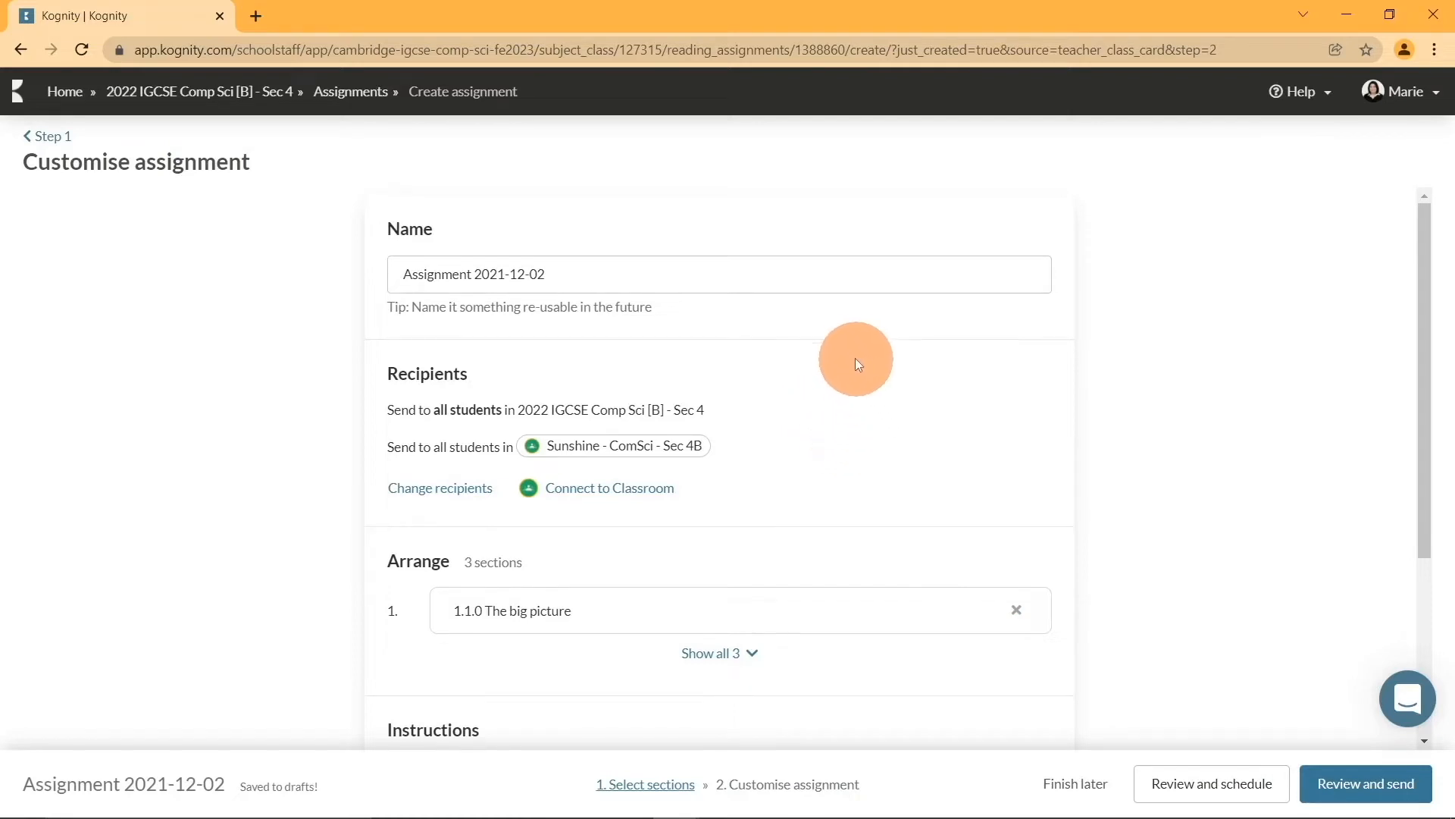
{"action": "left_click", "coordinate": [617, 275]}
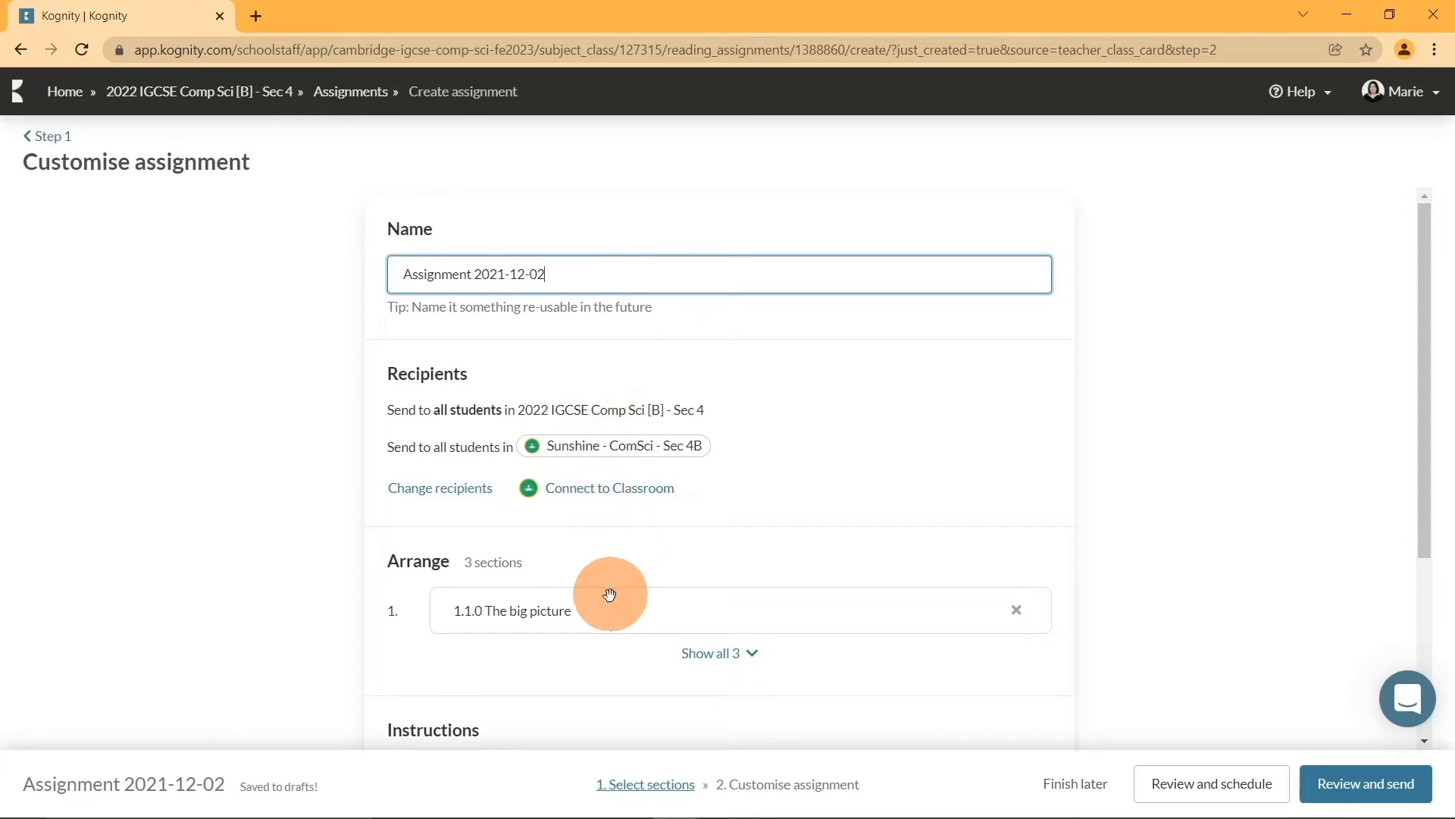
{"action": "scroll", "coordinate": [599, 596], "scroll_direction": "down", "scroll_amount": 4}
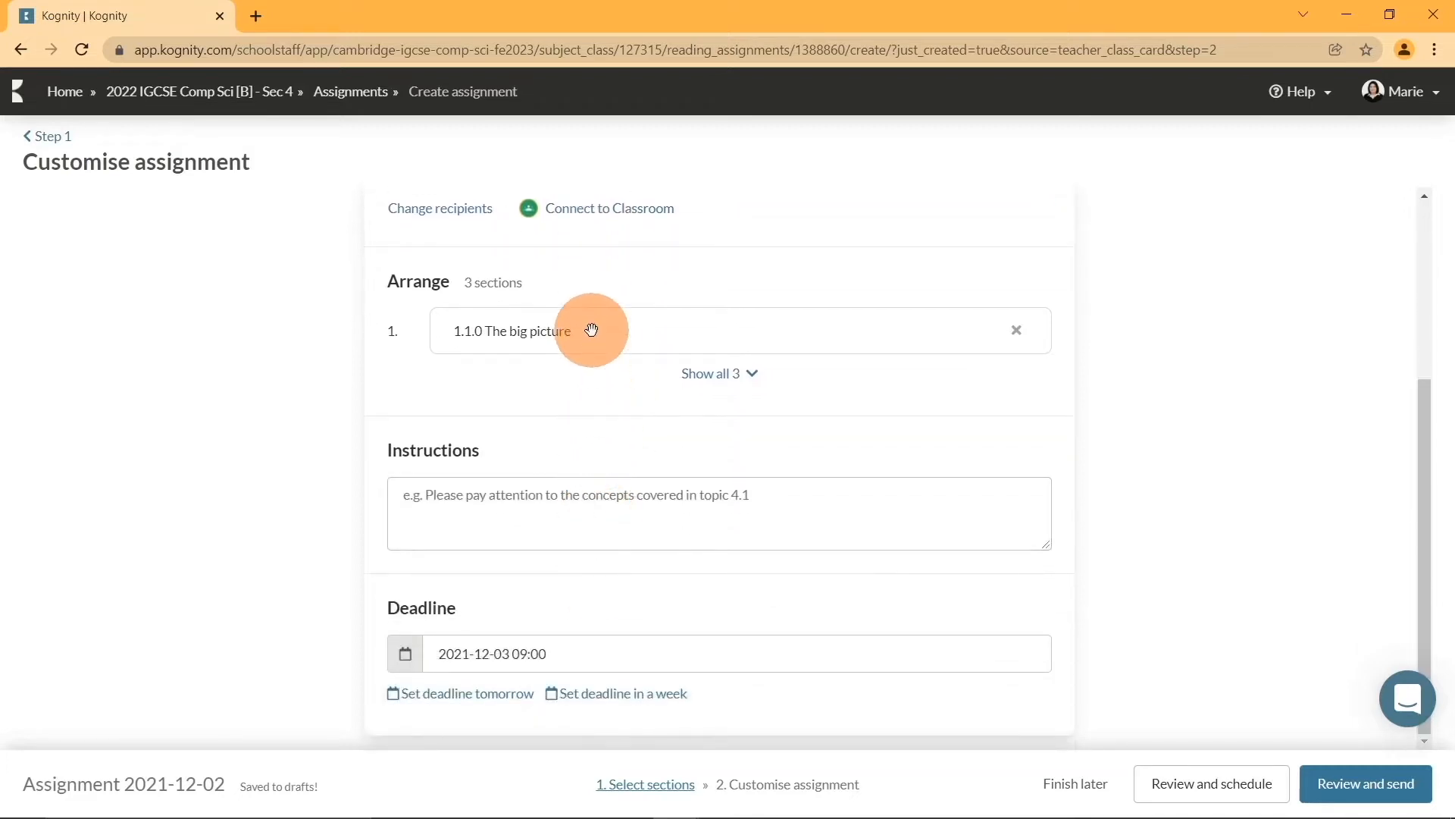
{"action": "left_click", "coordinate": [538, 505]}
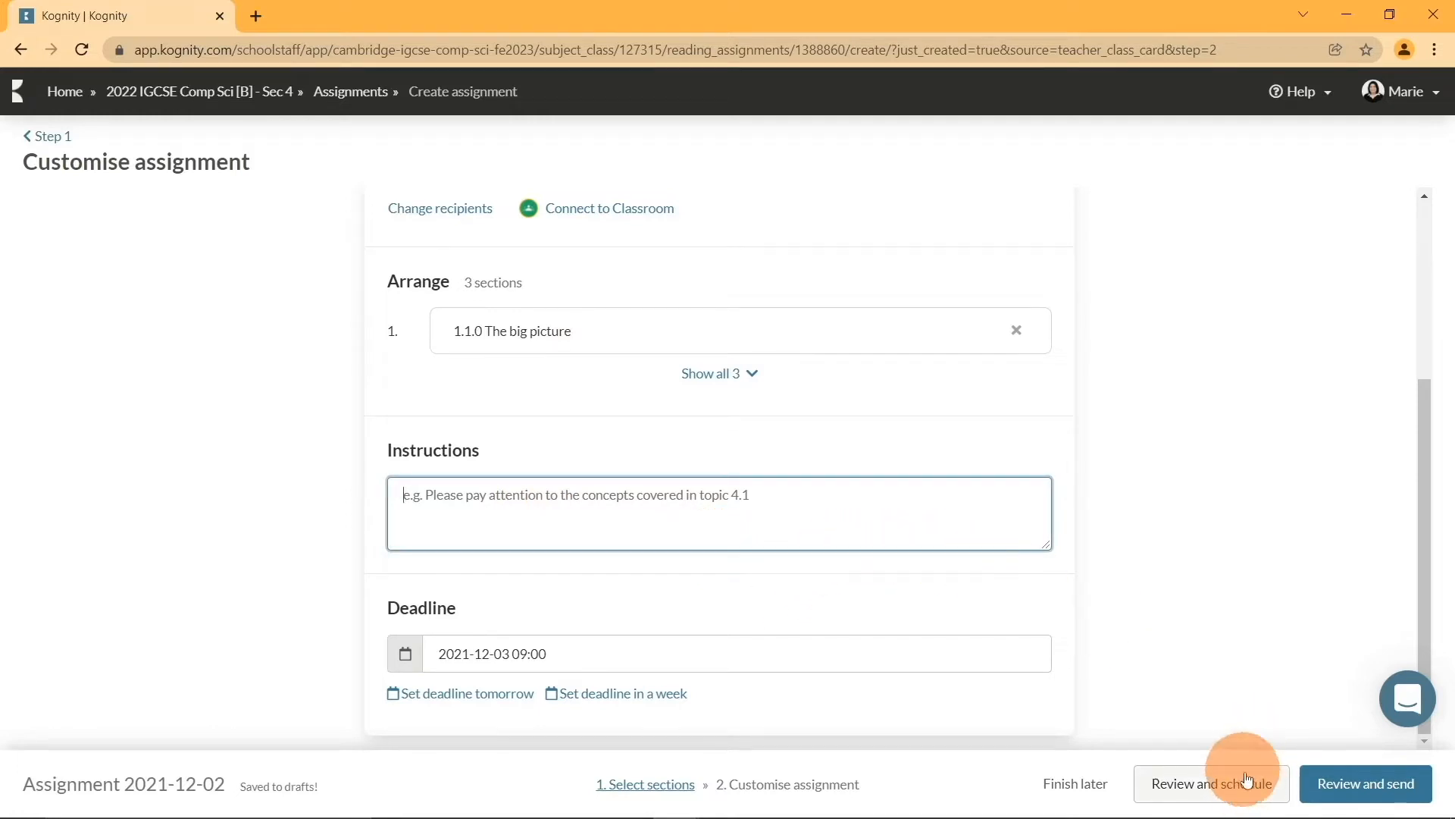
{"action": "left_click", "coordinate": [1211, 788]}
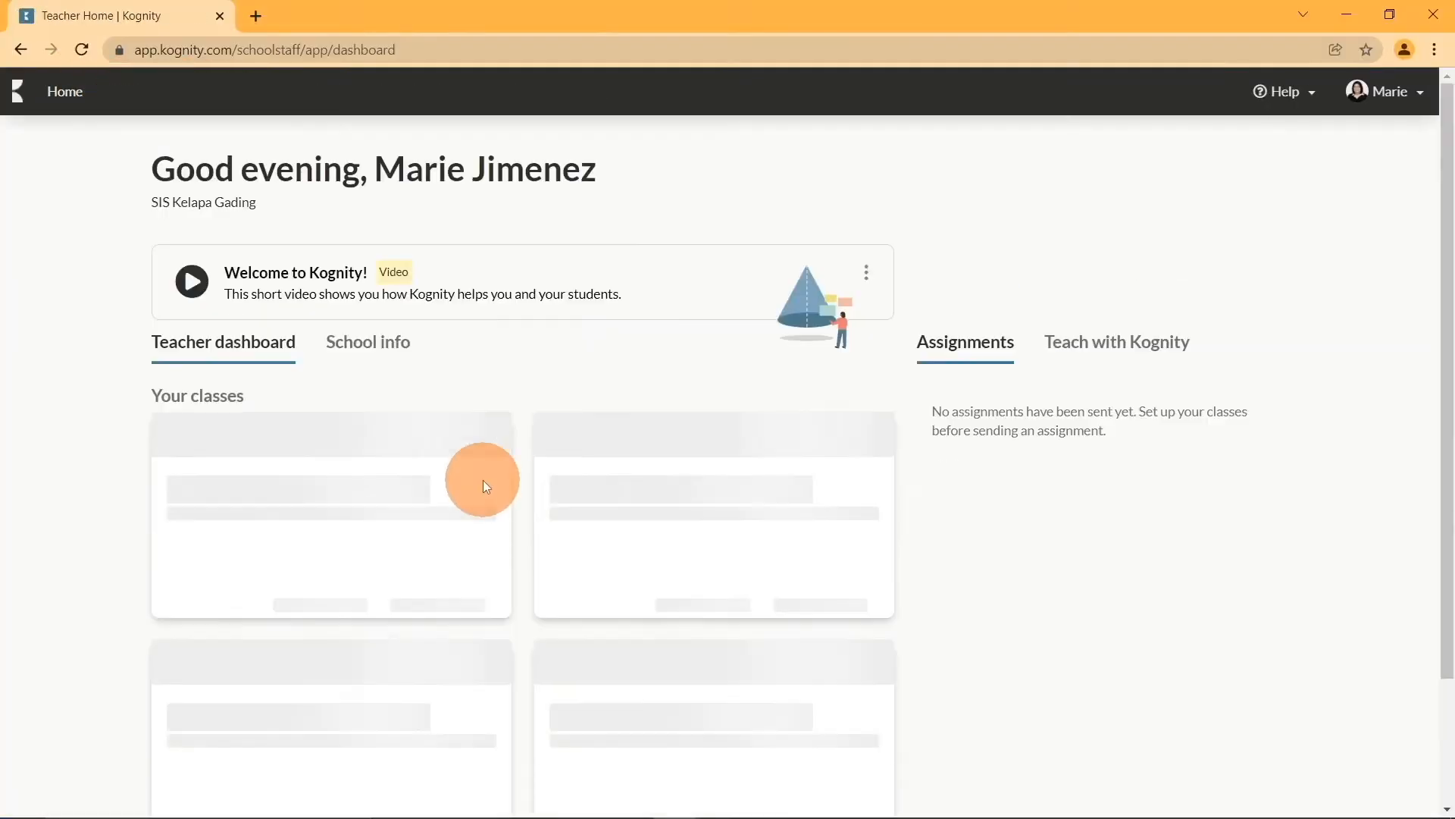
- Create a question assignment for 2022 IGCSE Comp Sci [B] - Sec 4 and select the second, third and fourth listed questions
{"action": "left_click", "coordinate": [460, 600]}
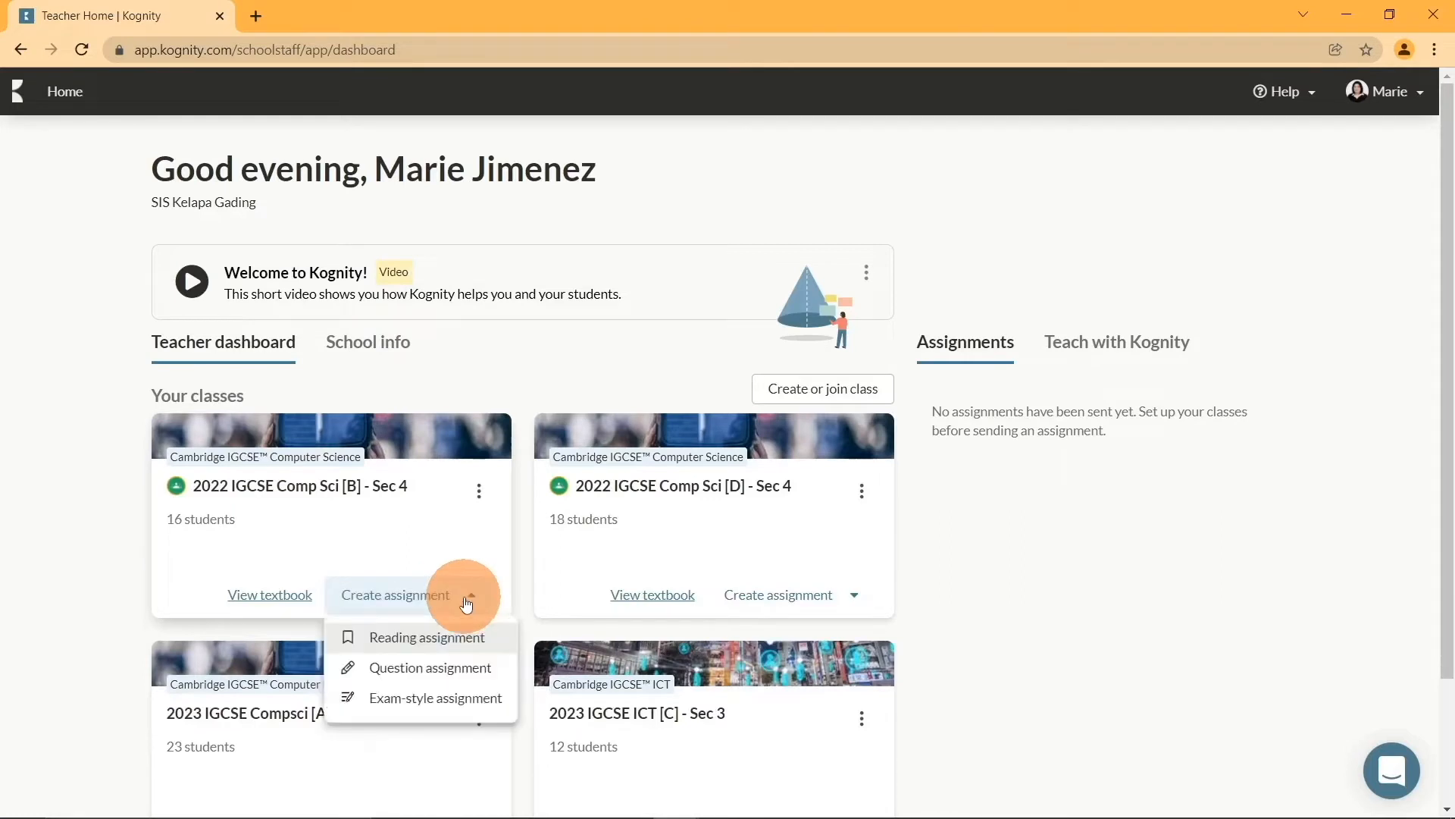
{"action": "left_click", "coordinate": [443, 643]}
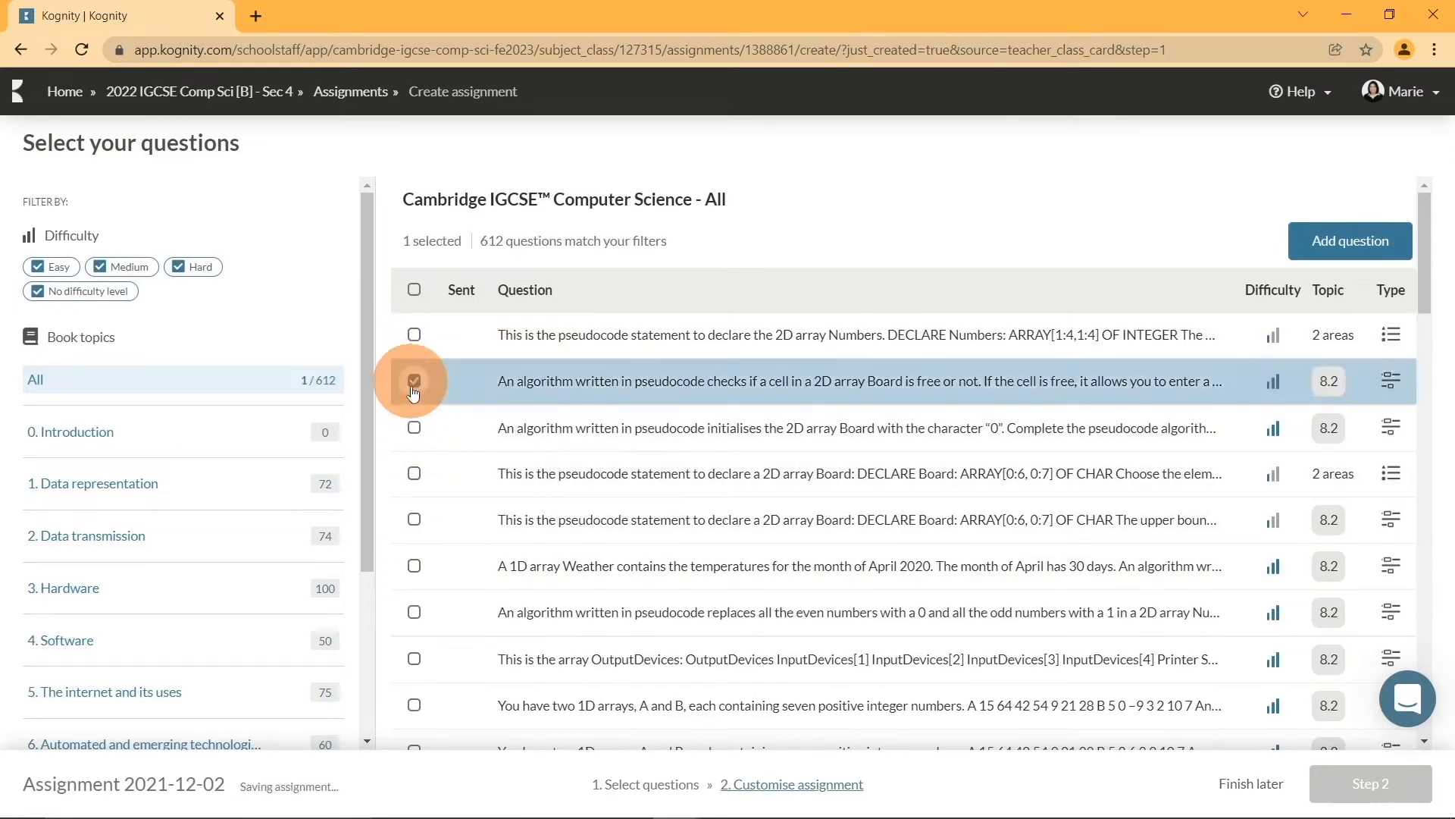
{"action": "left_click", "coordinate": [413, 381]}
{"action": "left_click", "coordinate": [413, 428]}
{"action": "left_click", "coordinate": [414, 473]}
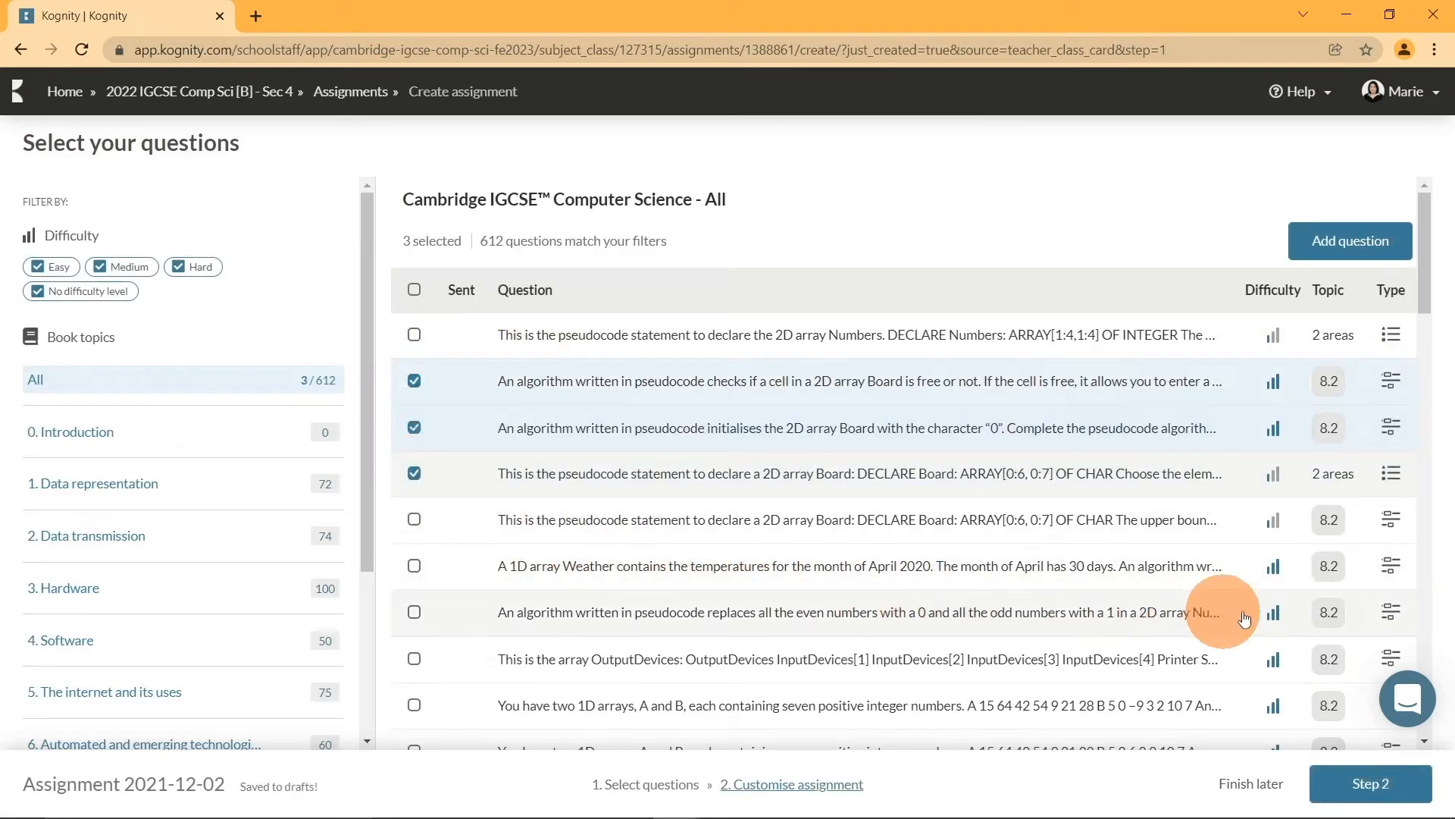
{"action": "mouse_move", "coordinate": [1276, 382]}
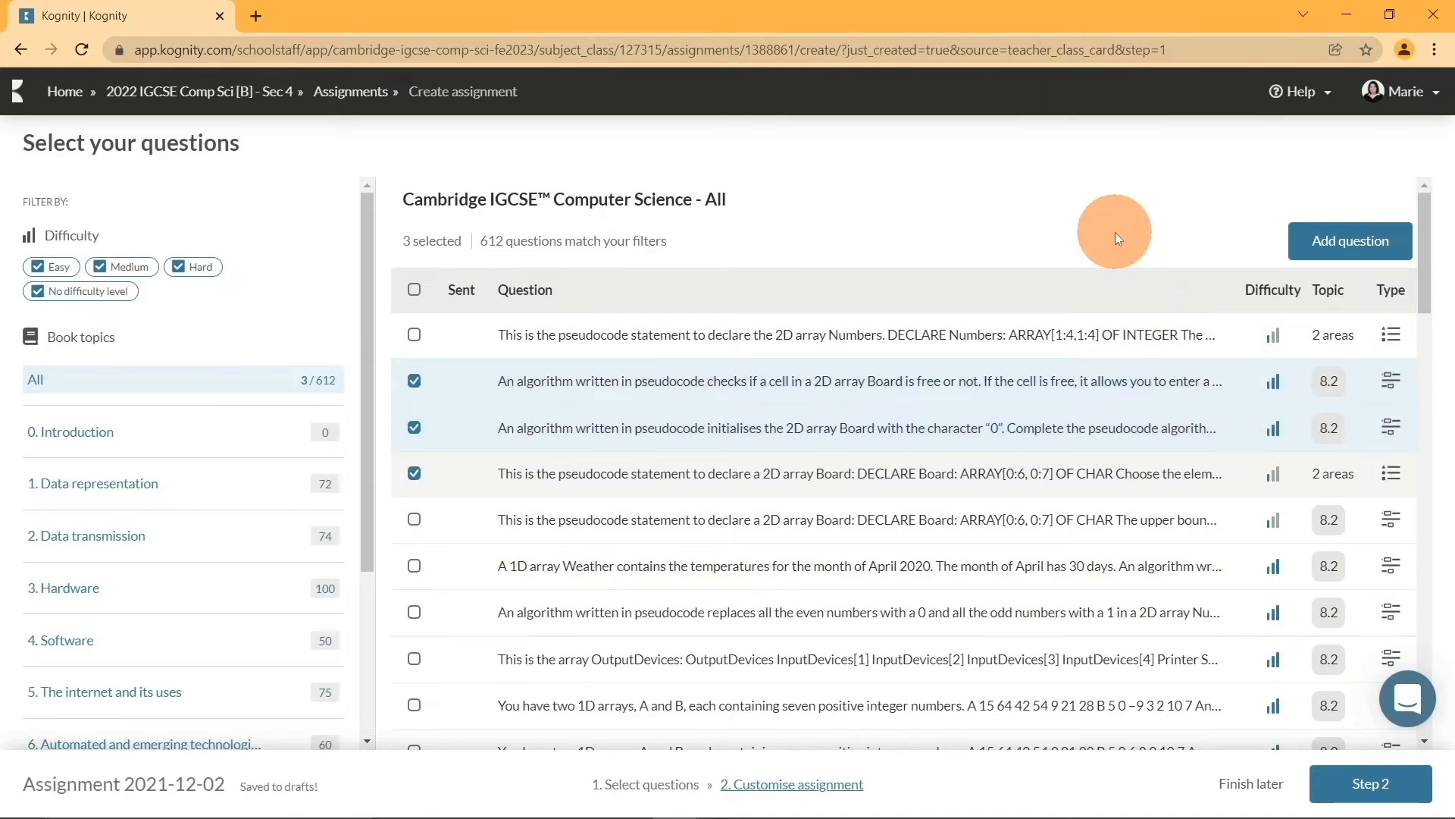
- Start a custom question reading 1+1, switch it to multiple choice, look over the response and explanation fields, and cancel it
{"action": "left_click", "coordinate": [1371, 246]}
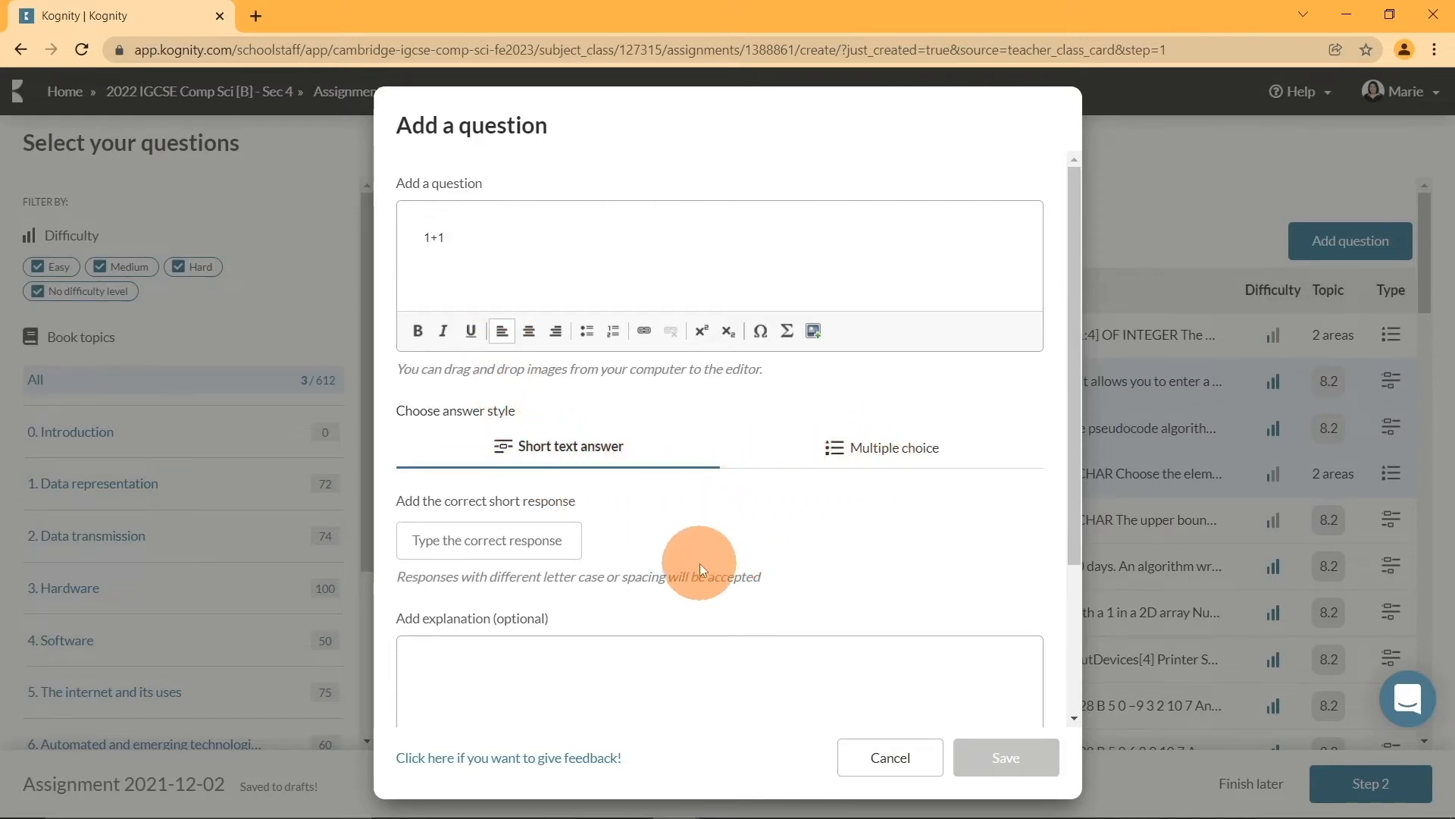
{"action": "scroll", "coordinate": [717, 535], "scroll_direction": "down", "scroll_amount": 3}
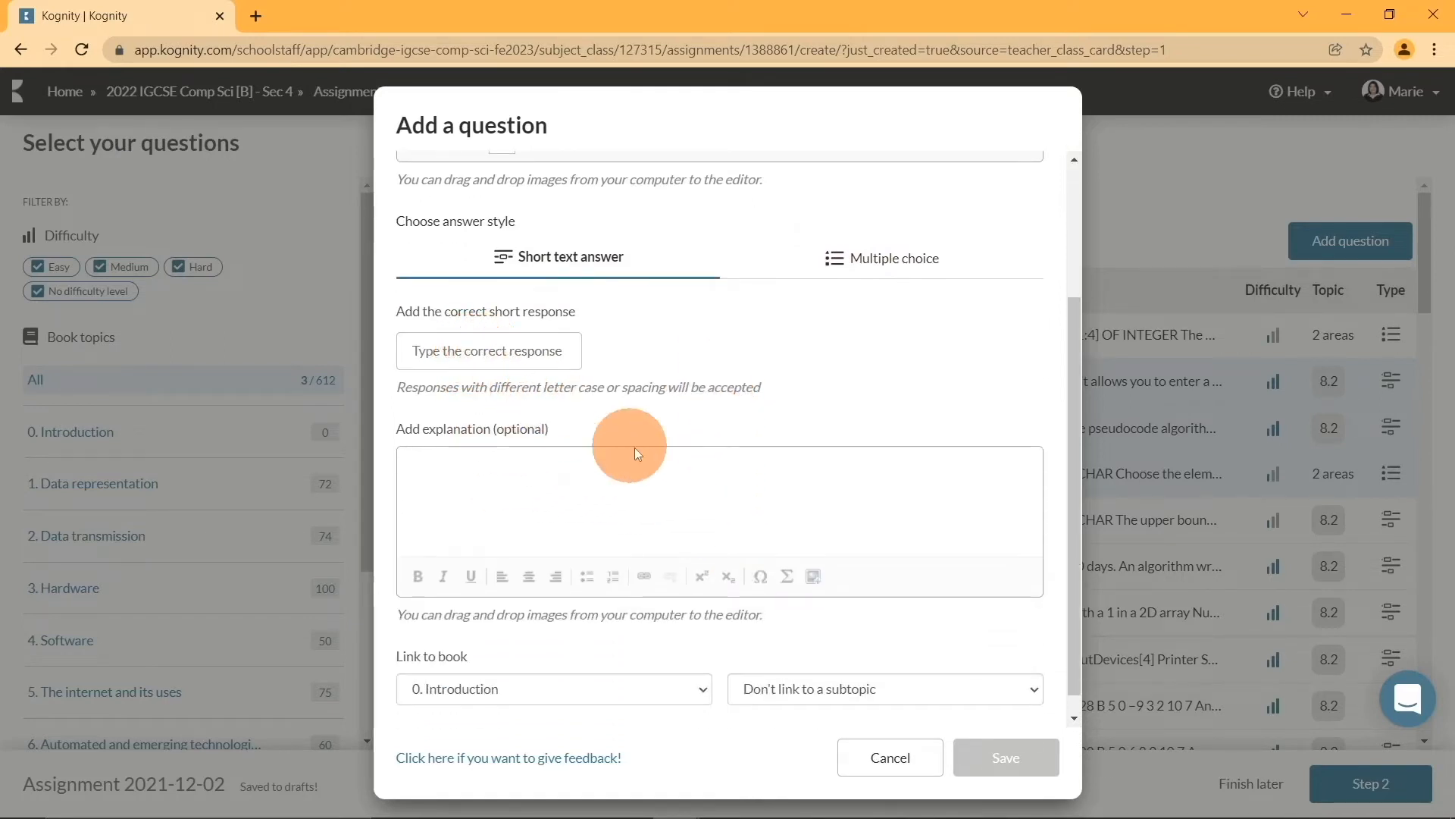
{"action": "scroll", "coordinate": [770, 476], "scroll_direction": "up", "scroll_amount": 1}
{"action": "left_click", "coordinate": [878, 356]}
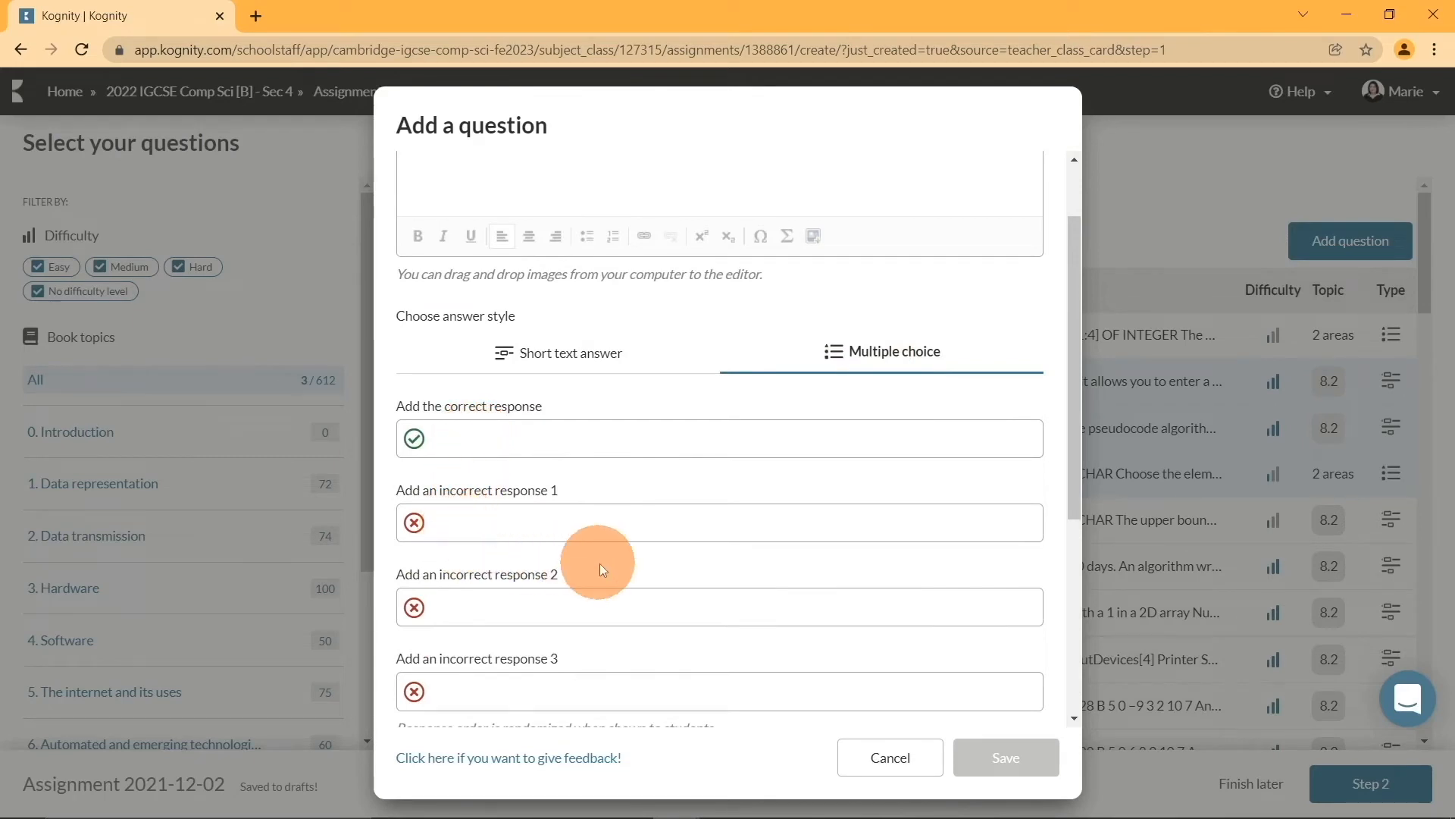
{"action": "scroll", "coordinate": [802, 486], "scroll_direction": "down", "scroll_amount": 2}
{"action": "scroll", "coordinate": [802, 485], "scroll_direction": "down", "scroll_amount": 1}
{"action": "left_click", "coordinate": [479, 513]}
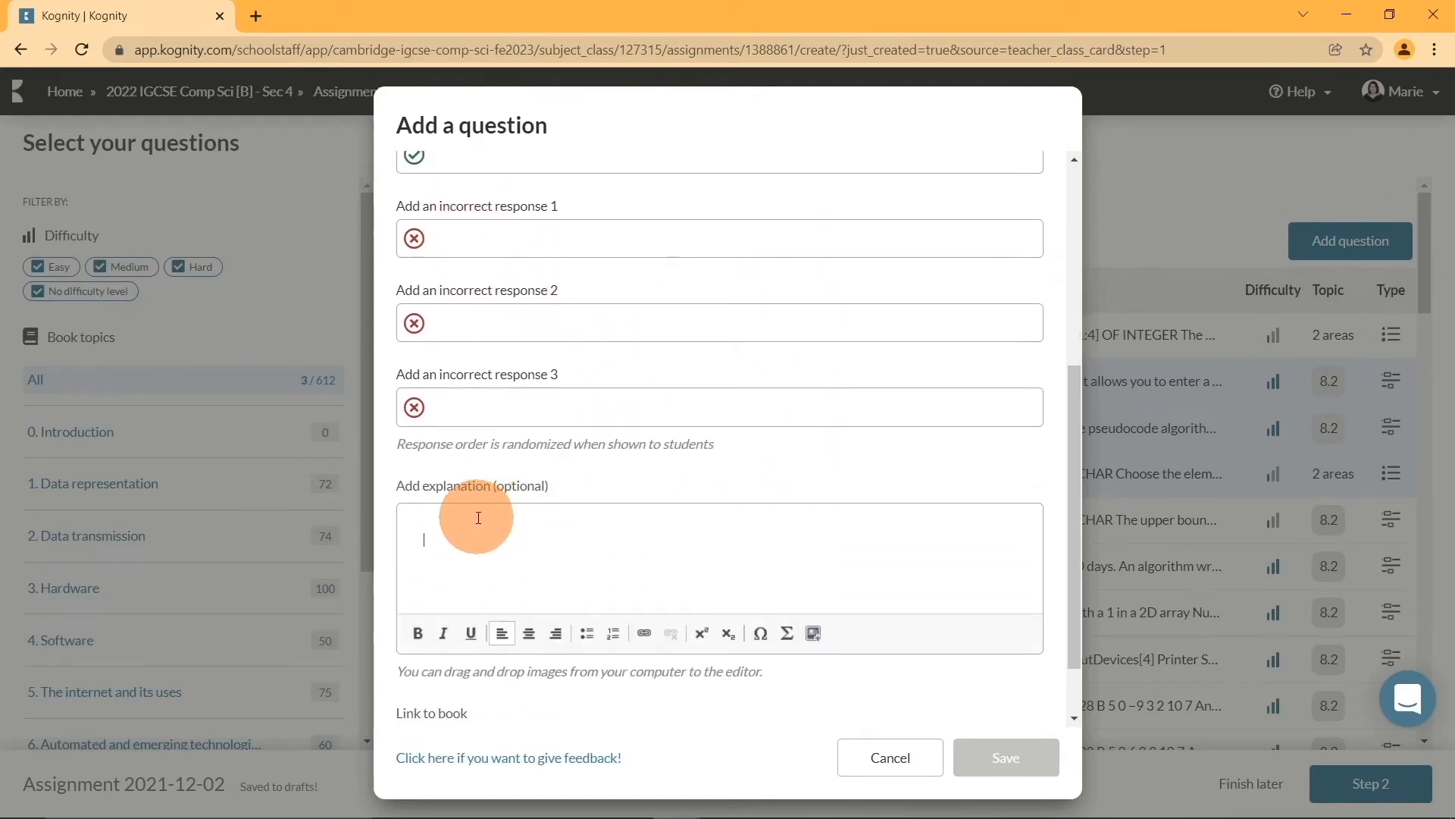
{"action": "left_click", "coordinate": [1130, 207]}
{"action": "left_click", "coordinate": [892, 758]}
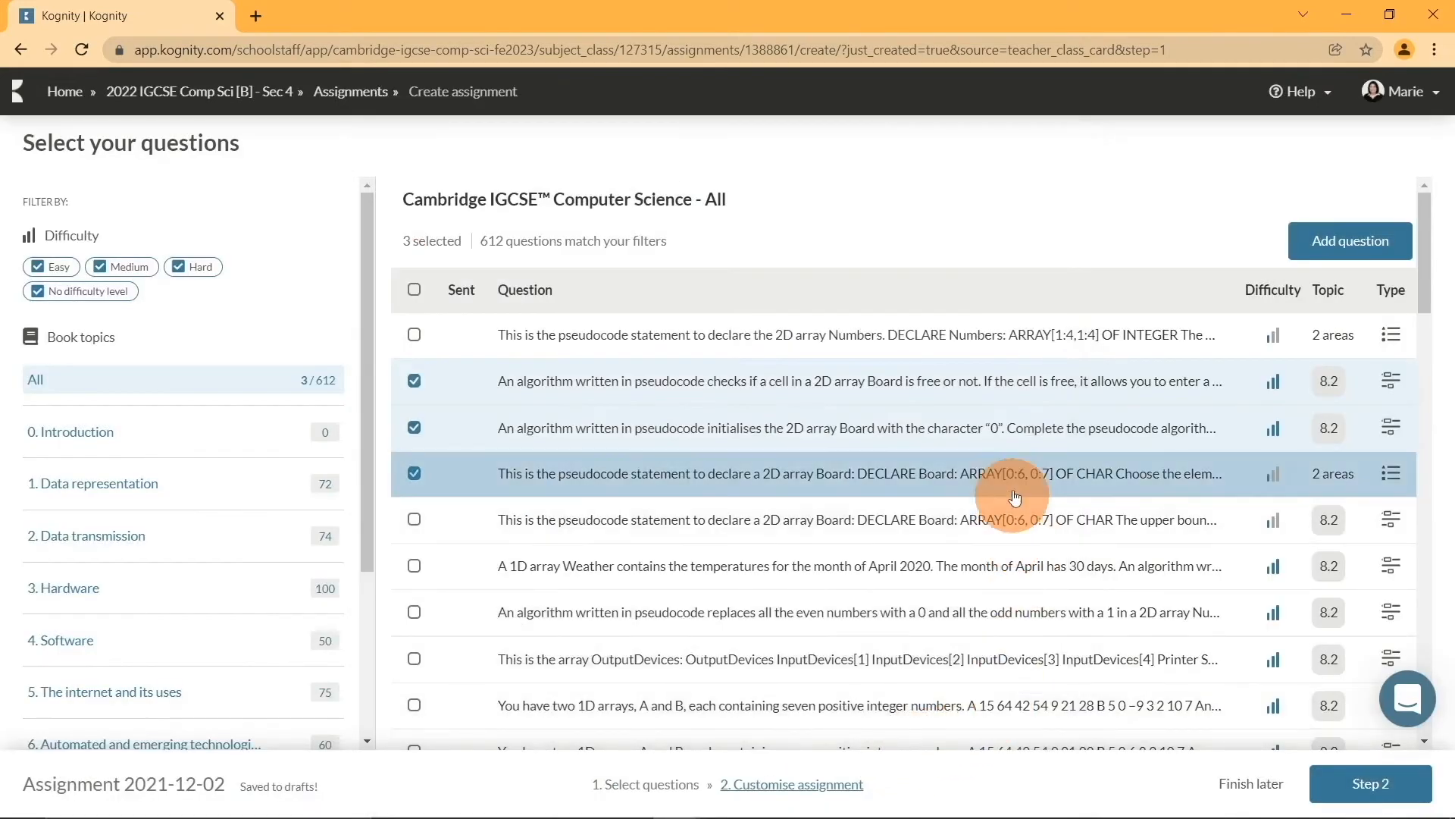
- Continue to customising the question assignment, look over its details, and toggle the settings for immediate scores and solutions and for late submissions
{"action": "left_click", "coordinate": [1353, 777]}
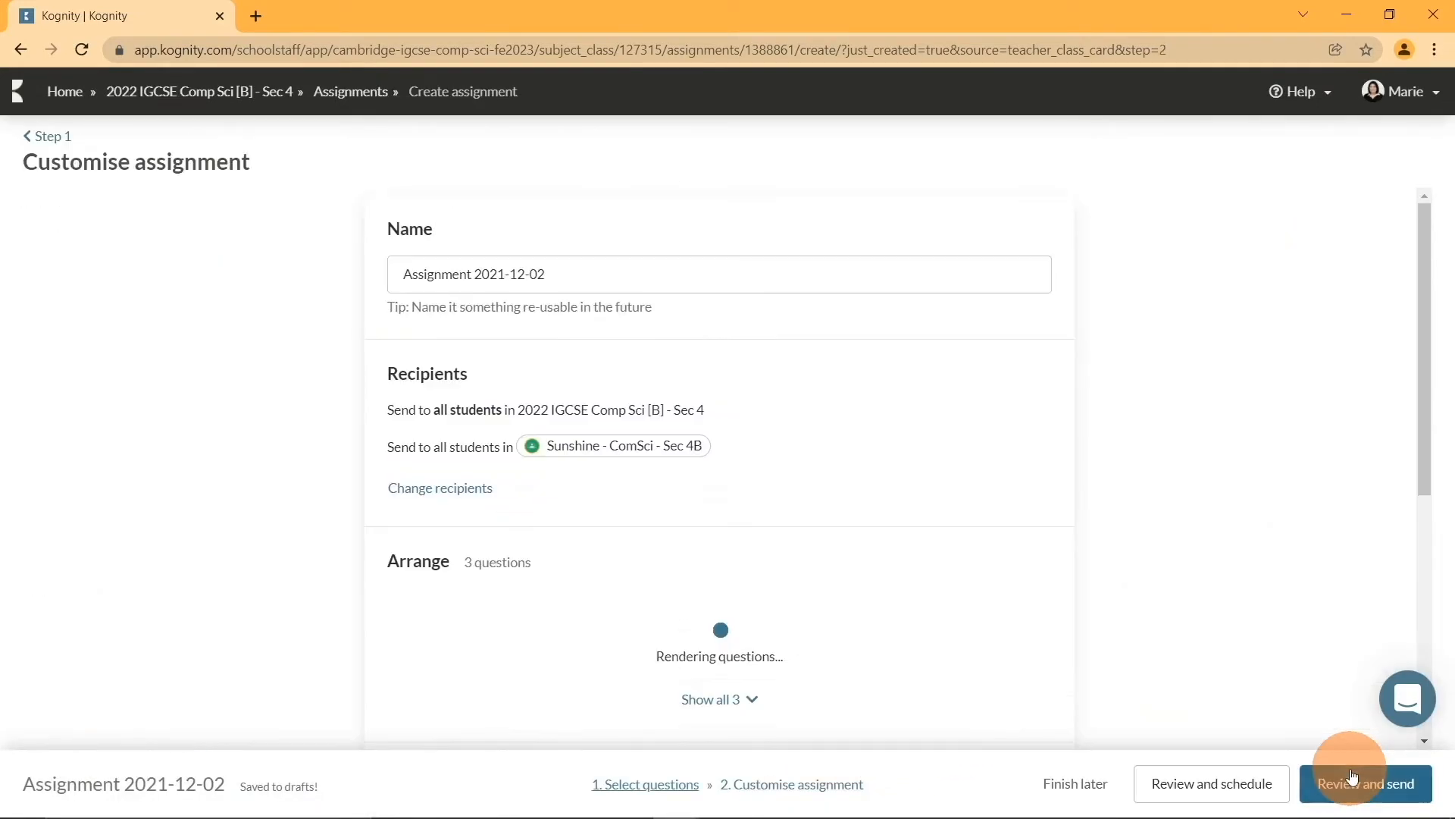
{"action": "left_click", "coordinate": [644, 273]}
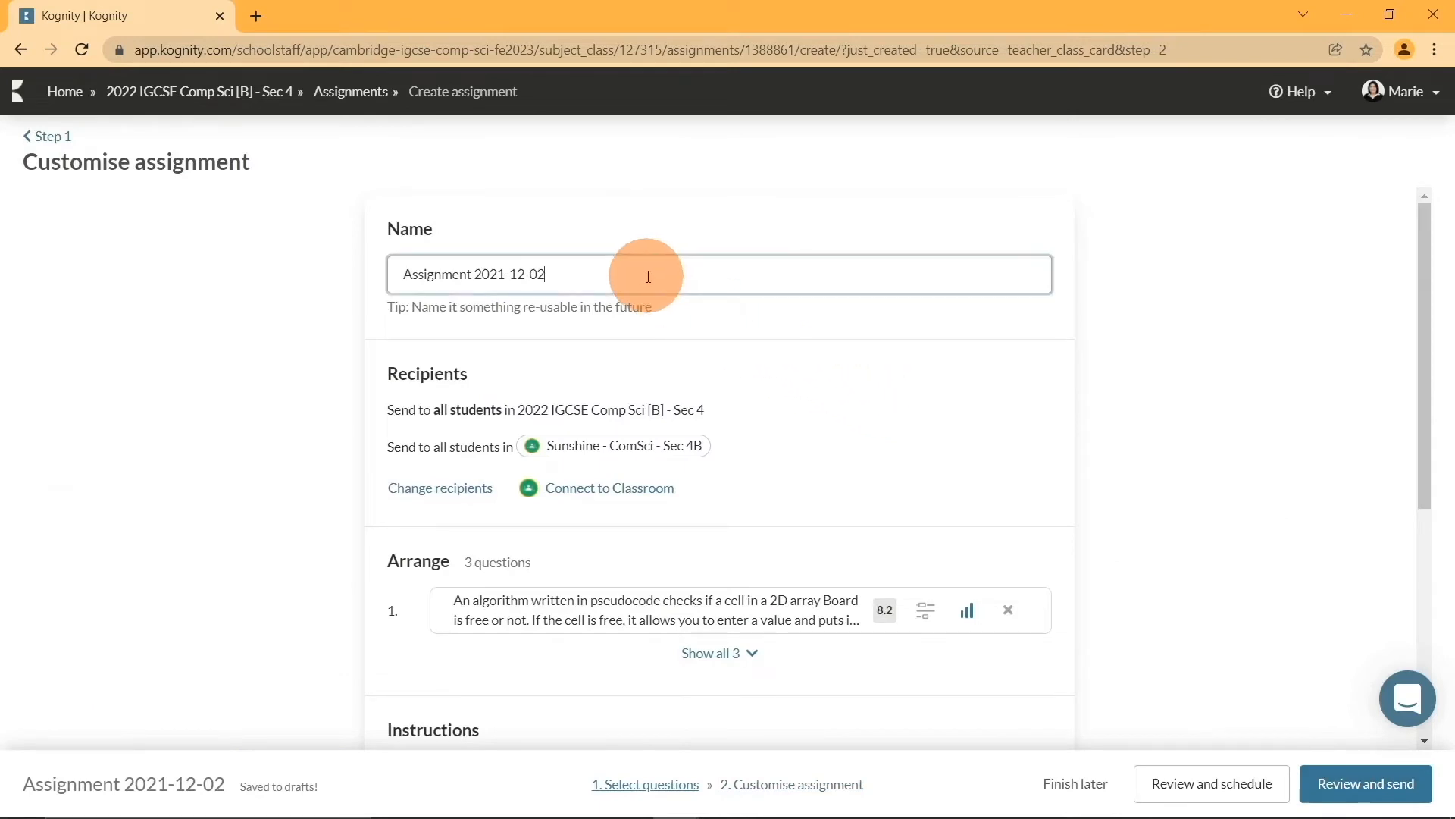
{"action": "scroll", "coordinate": [608, 515], "scroll_direction": "down", "scroll_amount": 3}
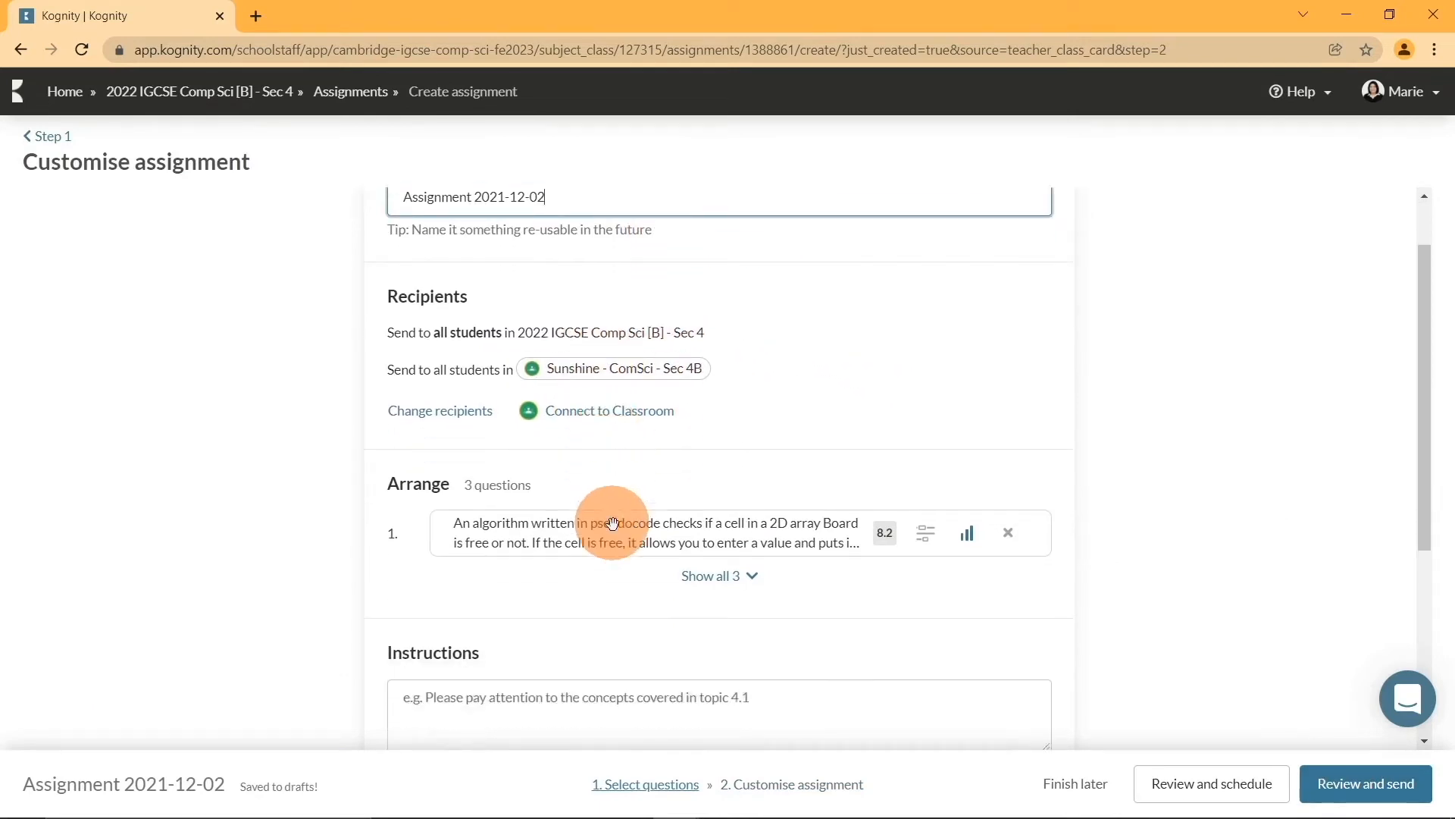
{"action": "scroll", "coordinate": [633, 568], "scroll_direction": "down", "scroll_amount": 1}
{"action": "scroll", "coordinate": [635, 585], "scroll_direction": "down", "scroll_amount": 1}
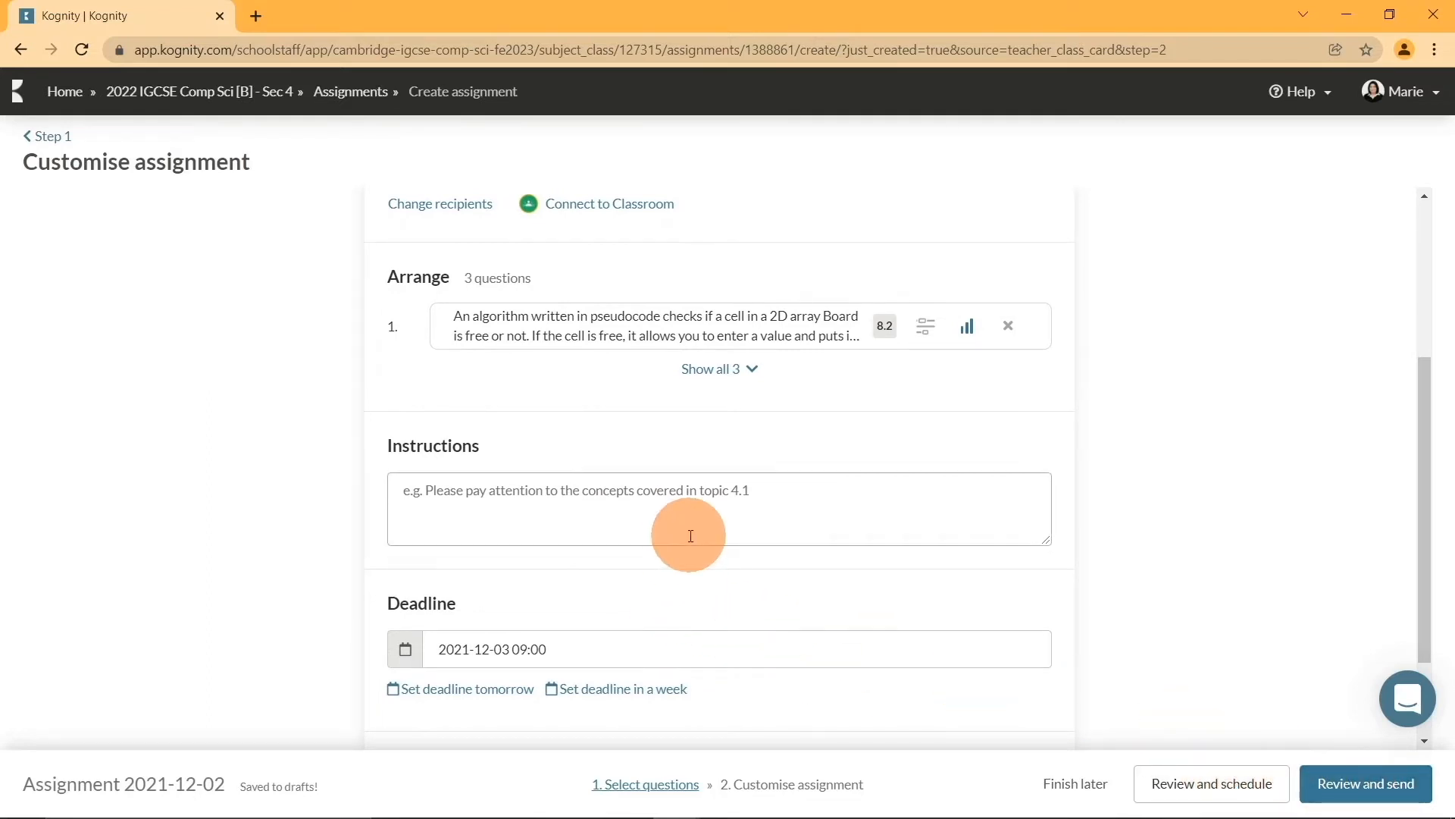
{"action": "scroll", "coordinate": [690, 536], "scroll_direction": "down", "scroll_amount": 2}
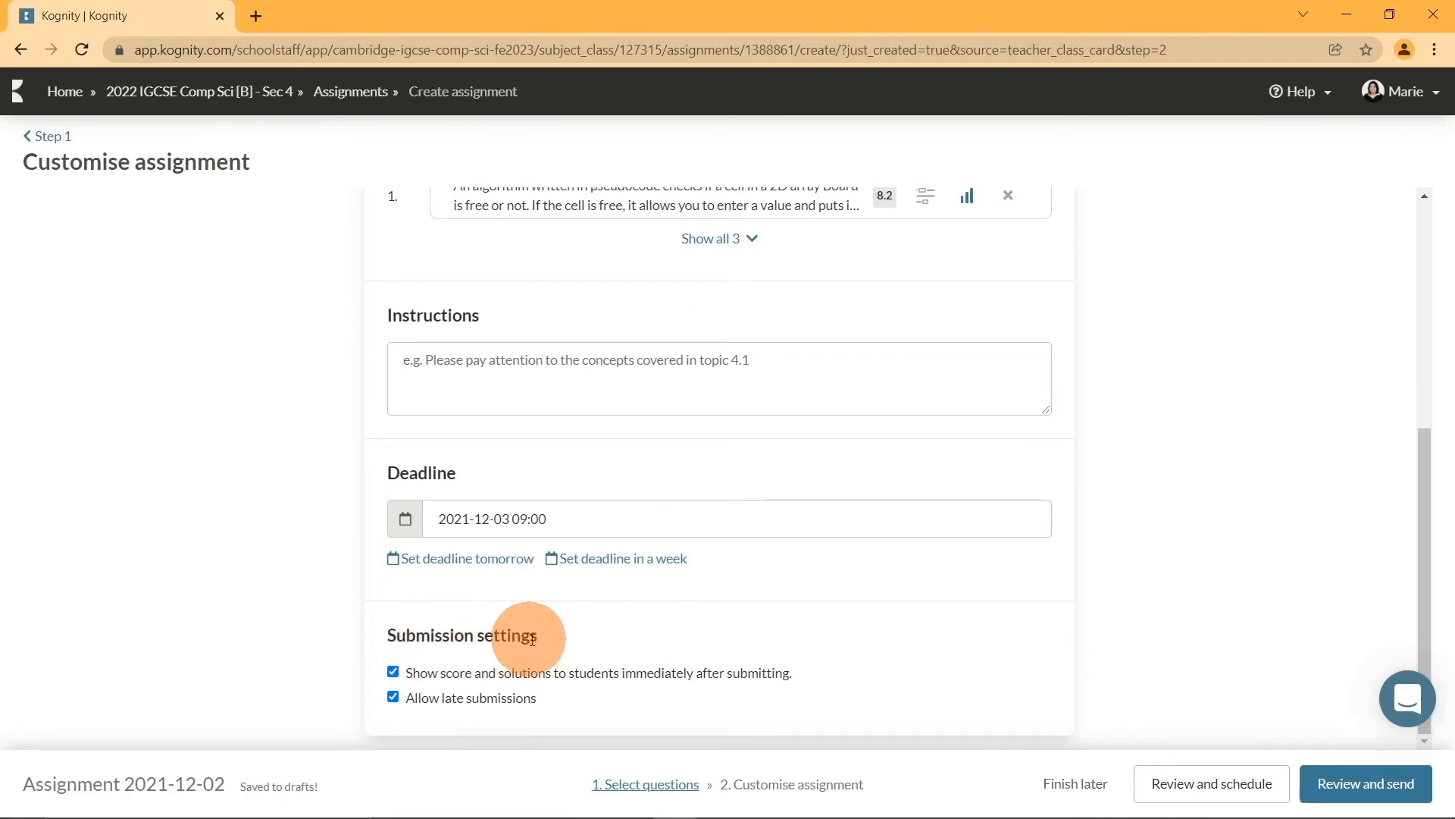
{"action": "left_click", "coordinate": [393, 673]}
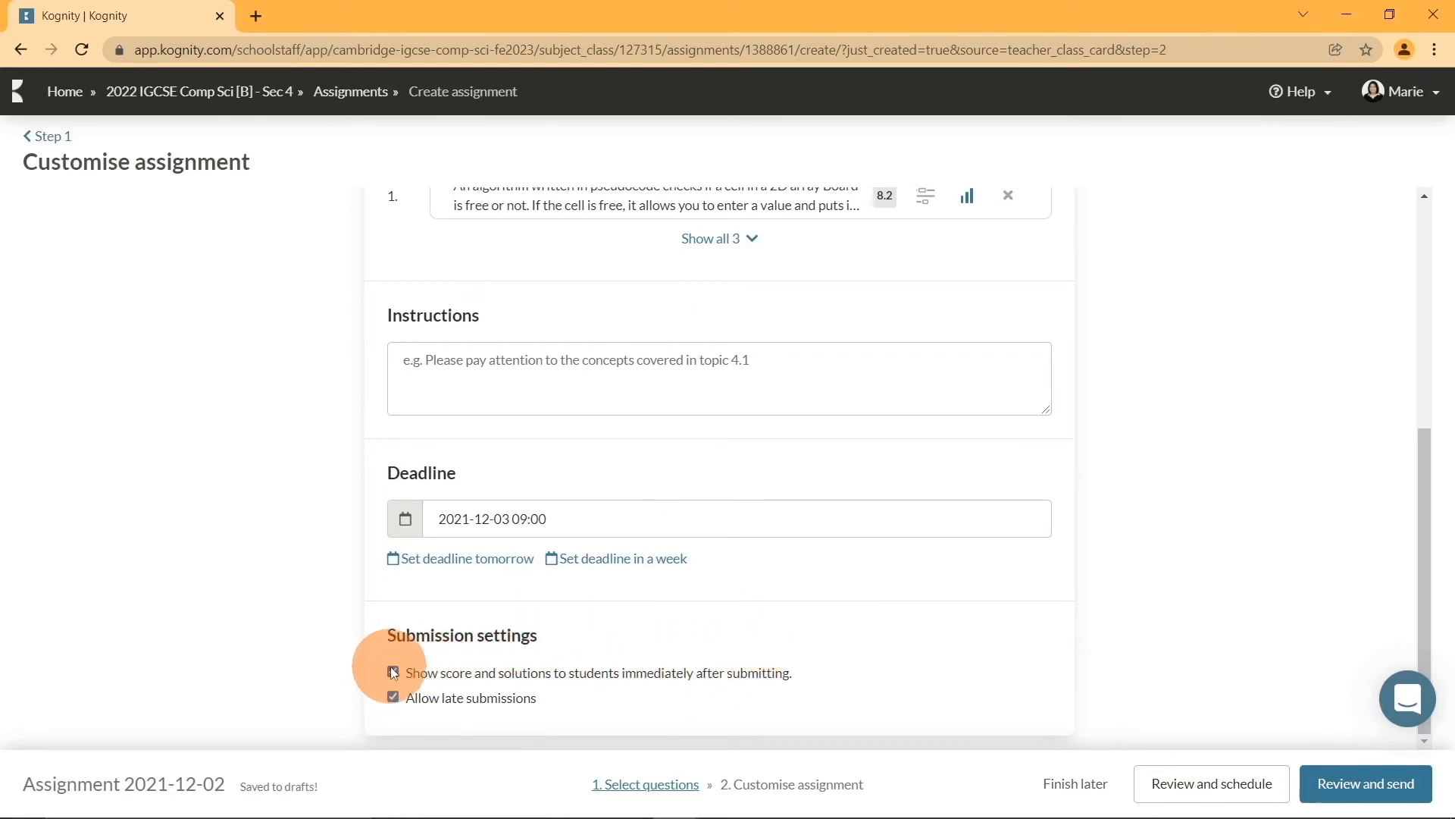
{"action": "left_click", "coordinate": [393, 698]}
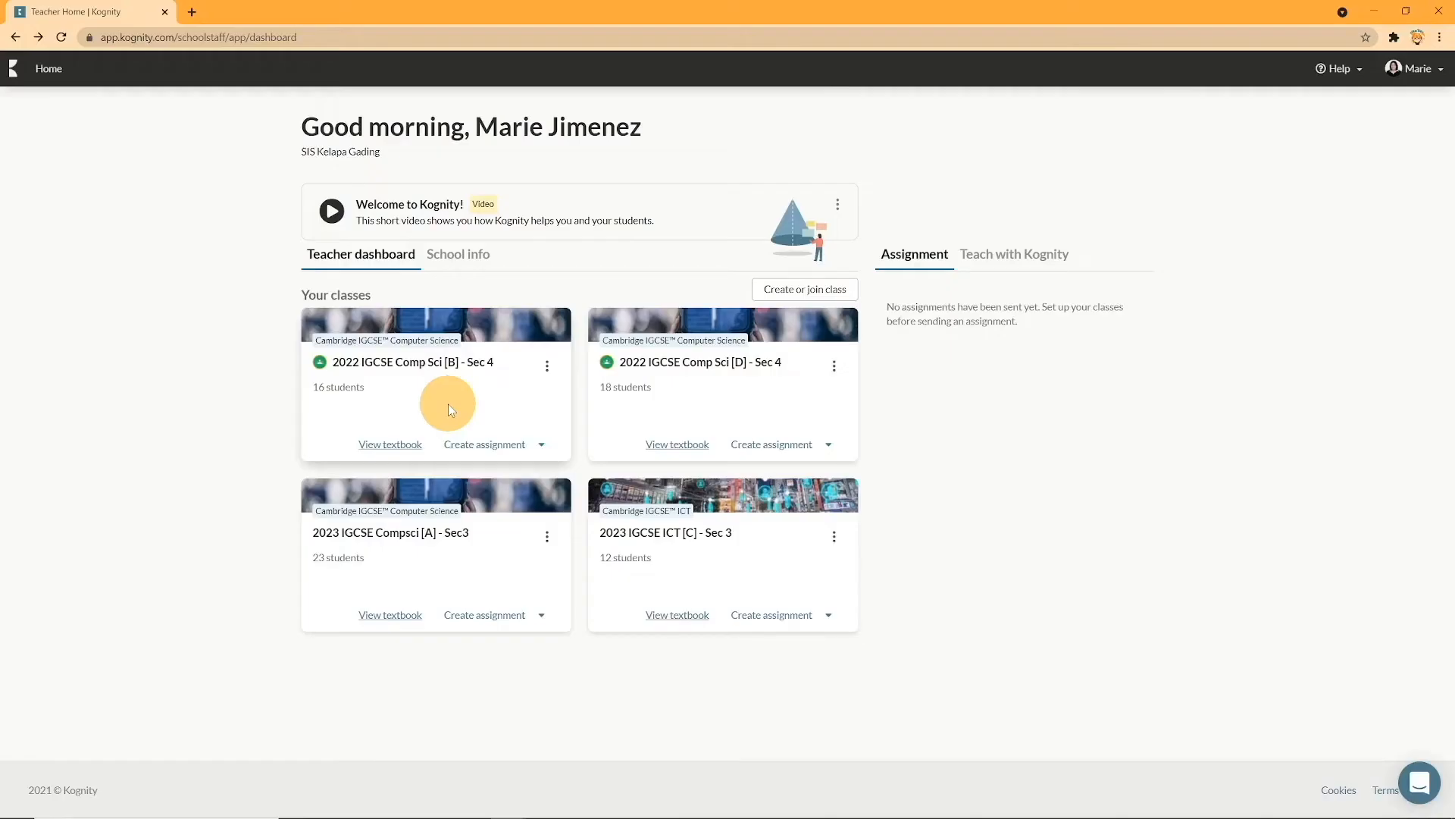
- Create an exam-style question assignment for 2022 IGCSE Comp Sci [B] - Sec 4 and select the first three listed questions
{"action": "left_click", "coordinate": [540, 448]}
{"action": "left_click", "coordinate": [497, 523]}
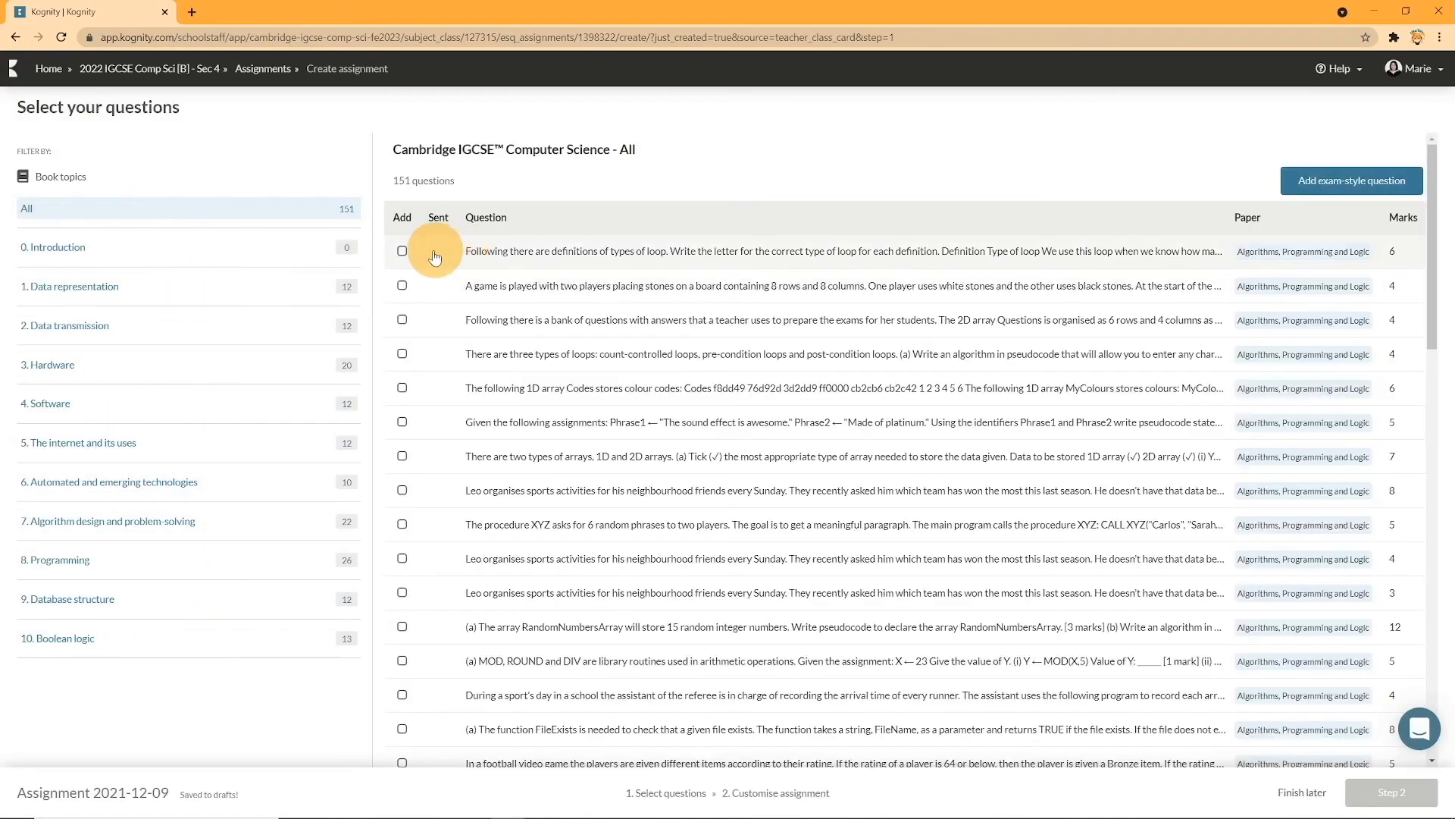
{"action": "left_click", "coordinate": [402, 250]}
{"action": "left_click", "coordinate": [401, 285]}
{"action": "left_click", "coordinate": [402, 319]}
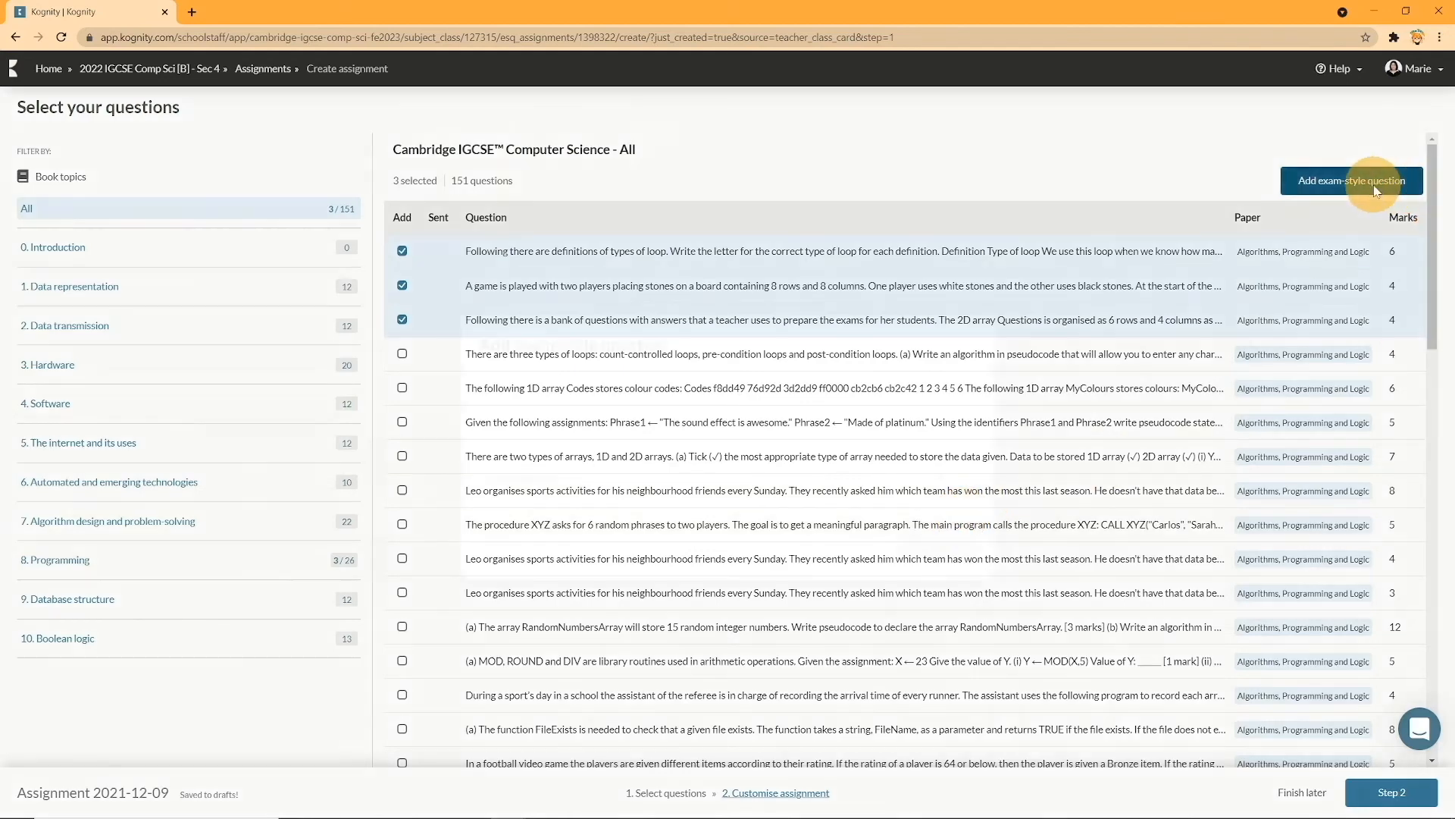
- Start adding a custom exam-style question, look over its question and markscheme fields, and cancel it
{"action": "left_click", "coordinate": [1323, 183]}
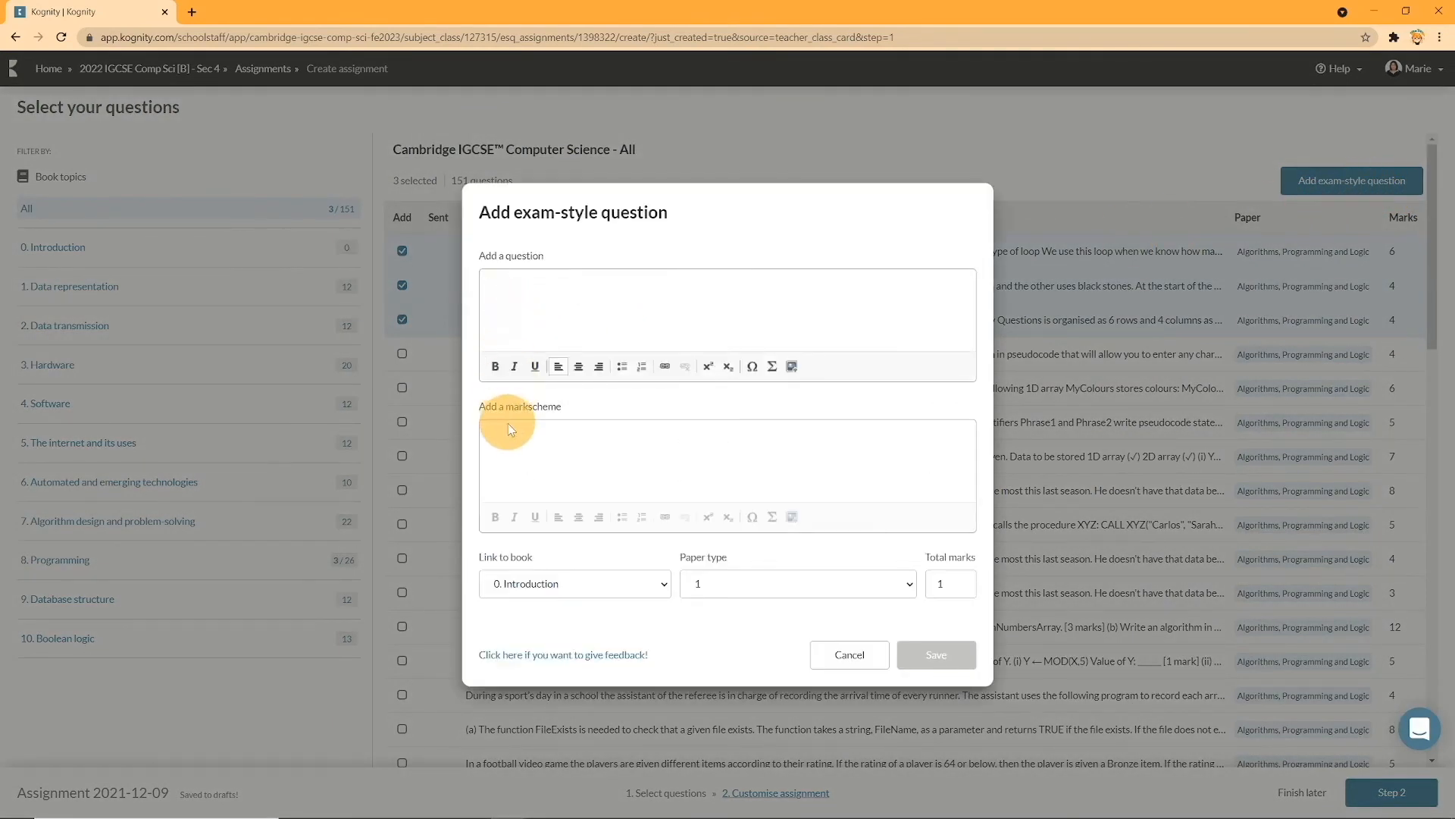
{"action": "left_click", "coordinate": [504, 444]}
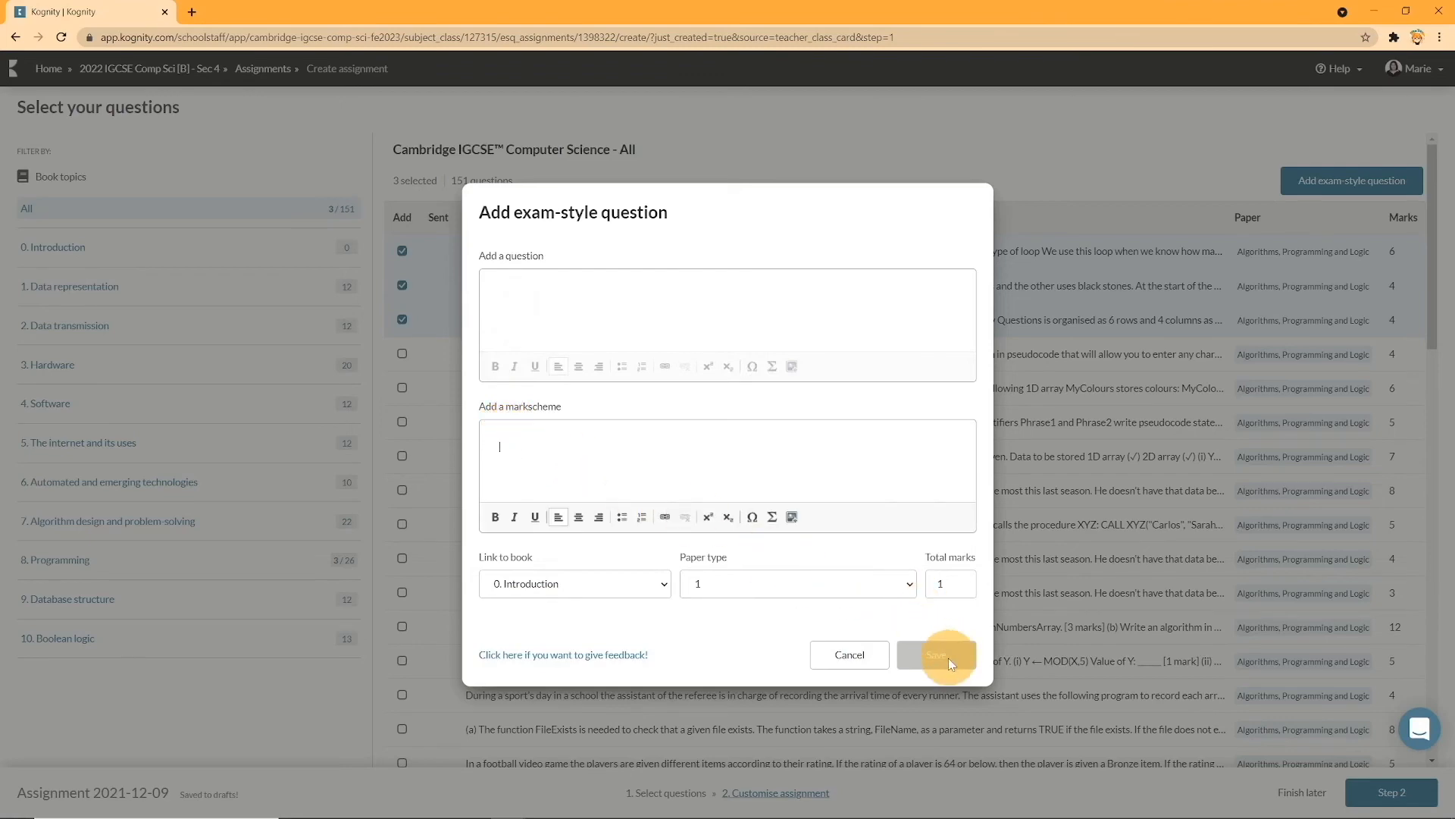
{"action": "left_click", "coordinate": [850, 654]}
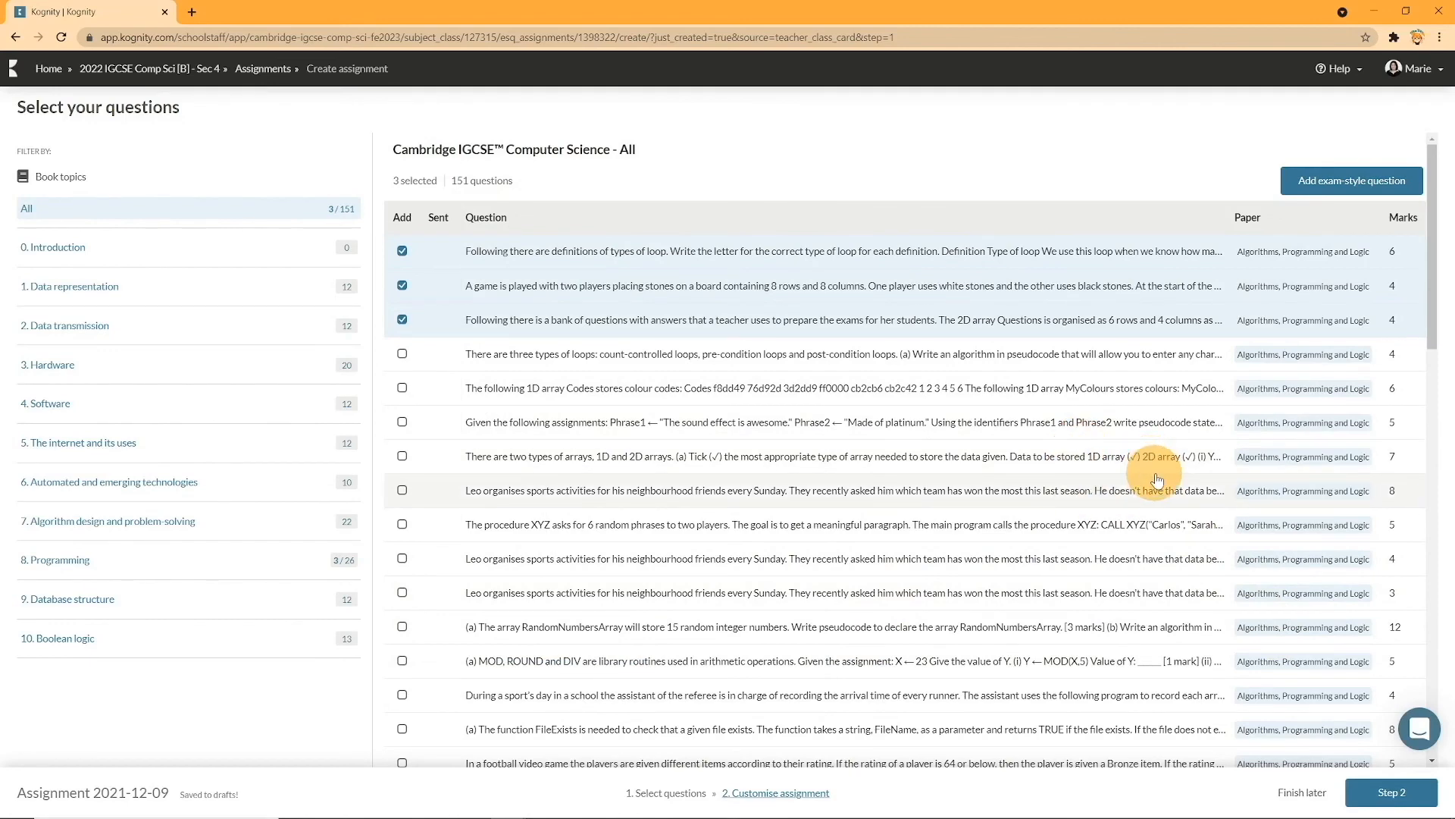
- Continue to customising the exam-style question assignment with the three selected questions
{"action": "left_click", "coordinate": [1386, 792]}
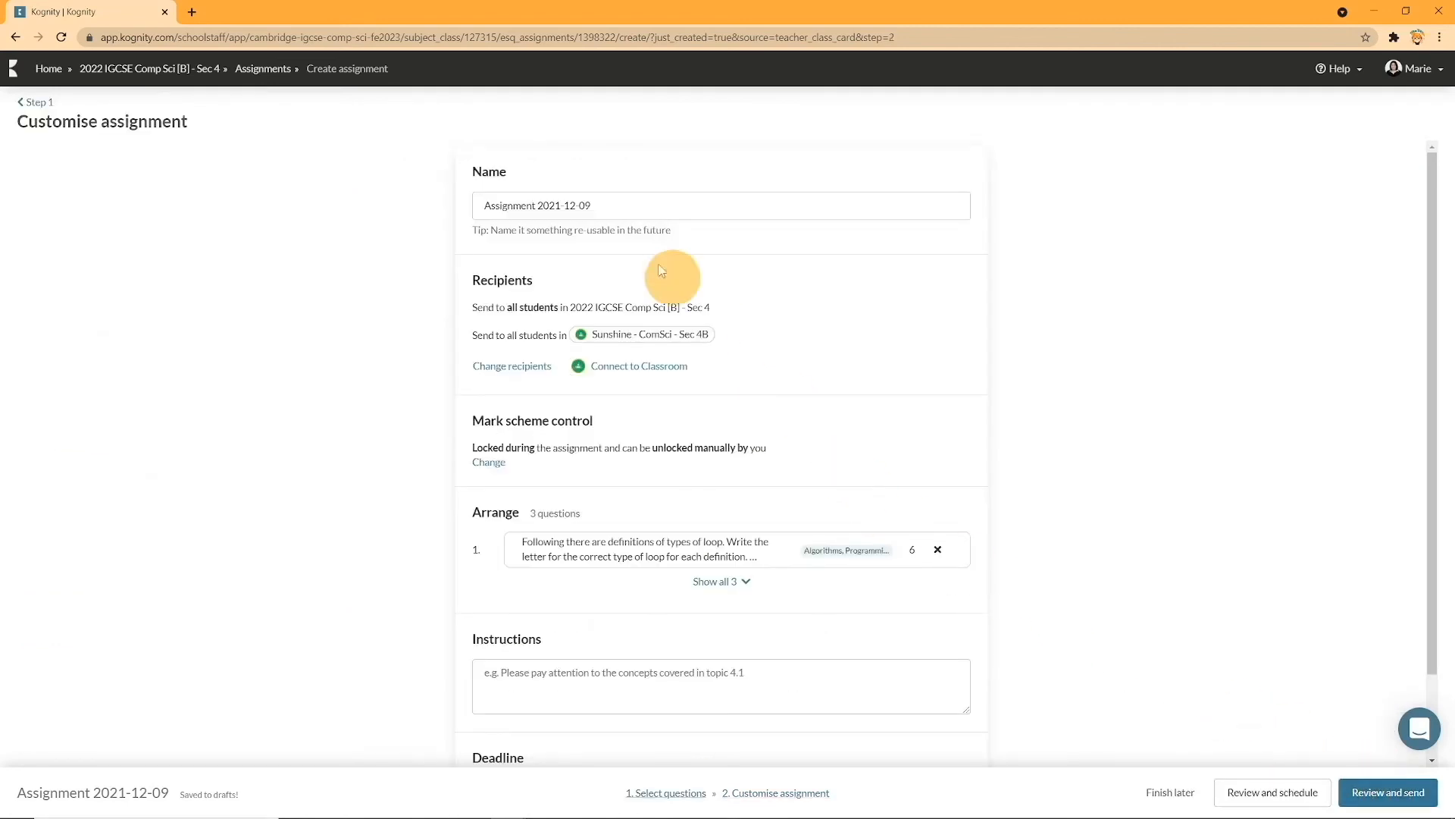